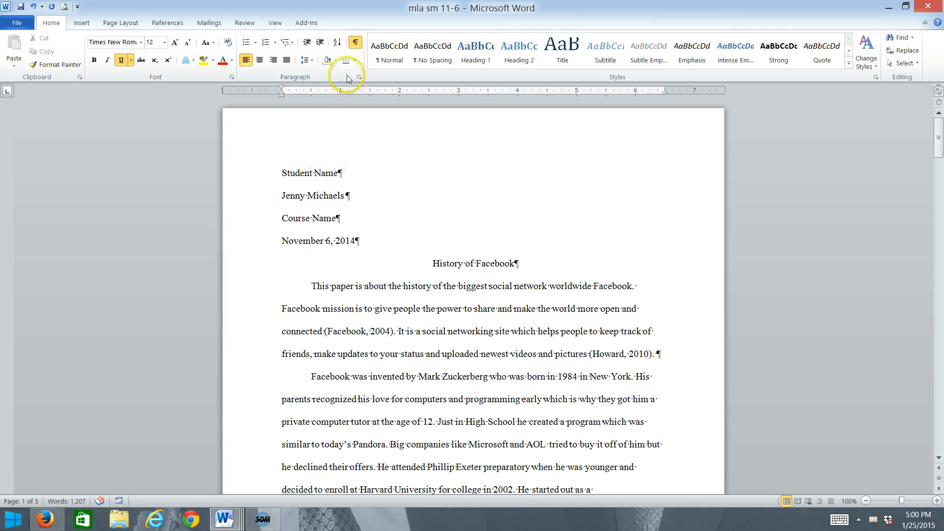
Step: Hide the paragraph and formatting marks in the document and show them again
left_click(355, 44)
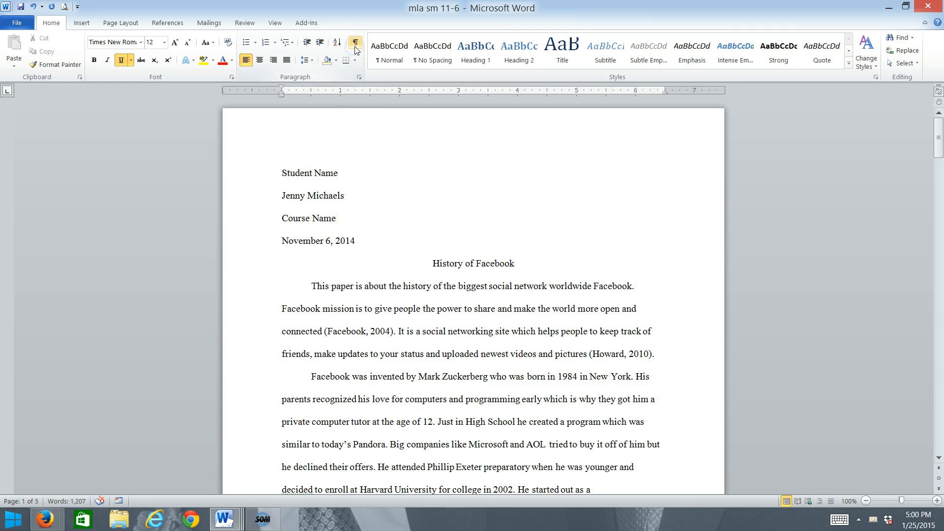
left_click(355, 44)
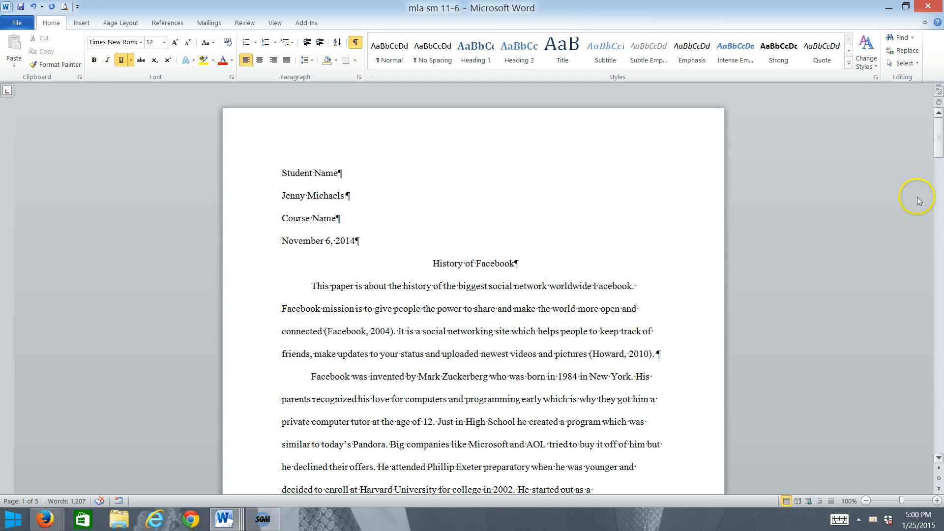
Step: Move the Work Cited heading onto the next page by adding blank paragraphs after the closing paragraph that ends with "(Bullas, 2011)."
left_click_drag(938, 137, 935, 364)
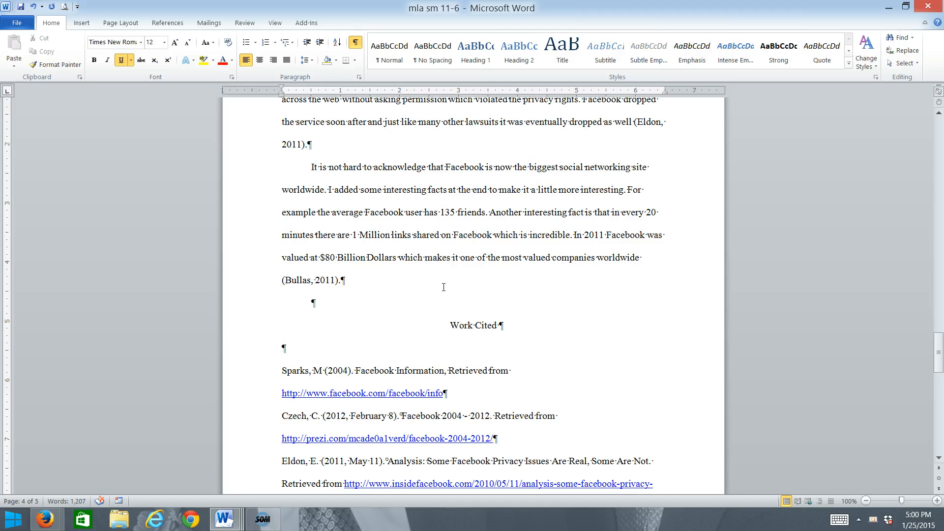
left_click(428, 288)
left_click(618, 265)
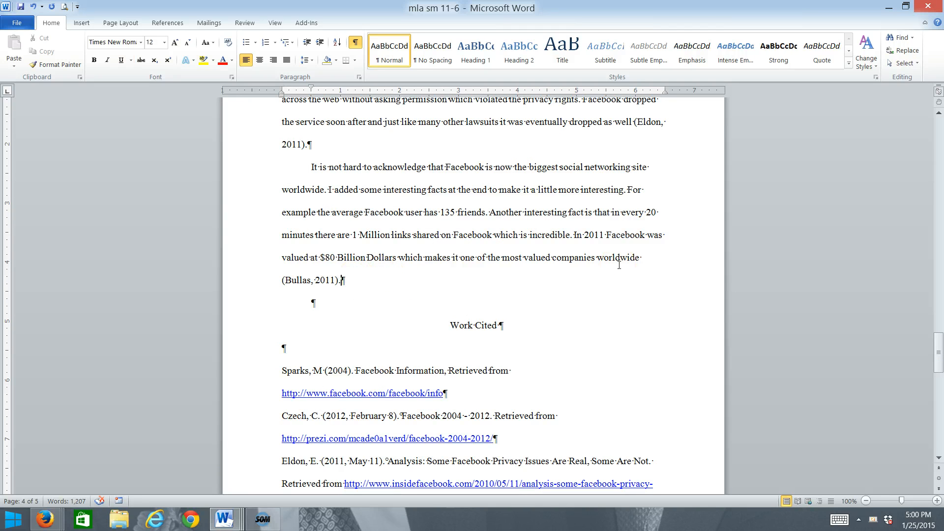
key("Return")
key("Return")
key("Return")
key("Return")
key("Return")
key("Return")
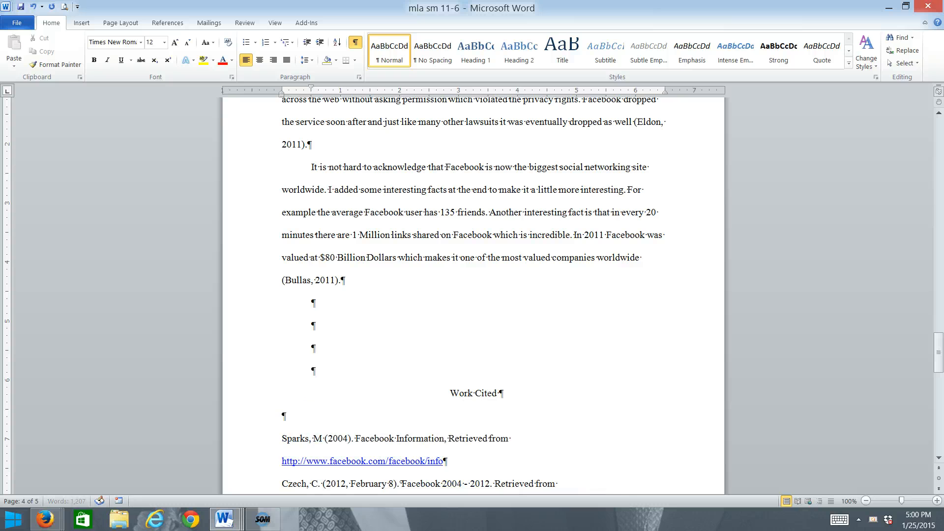
key("Return")
key("Return")
key("Return")
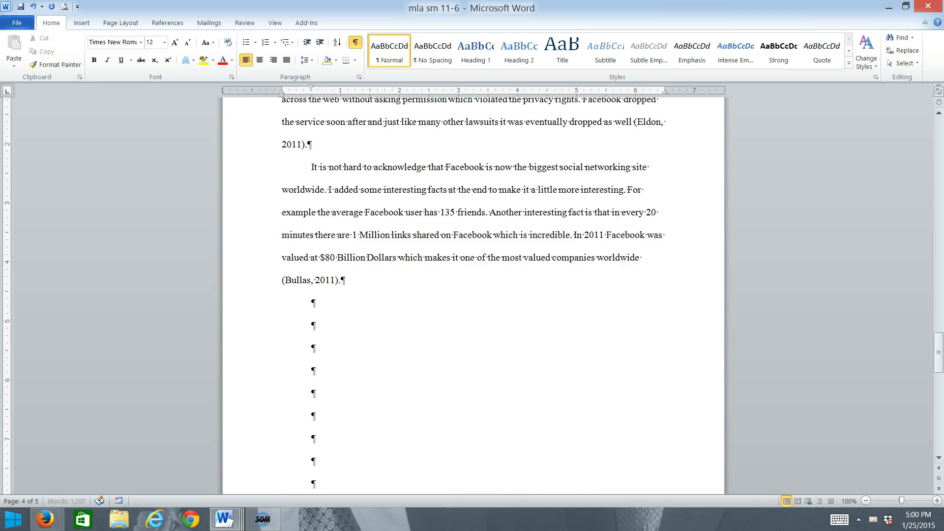
scroll(402, 247, "down", 5)
key("Return")
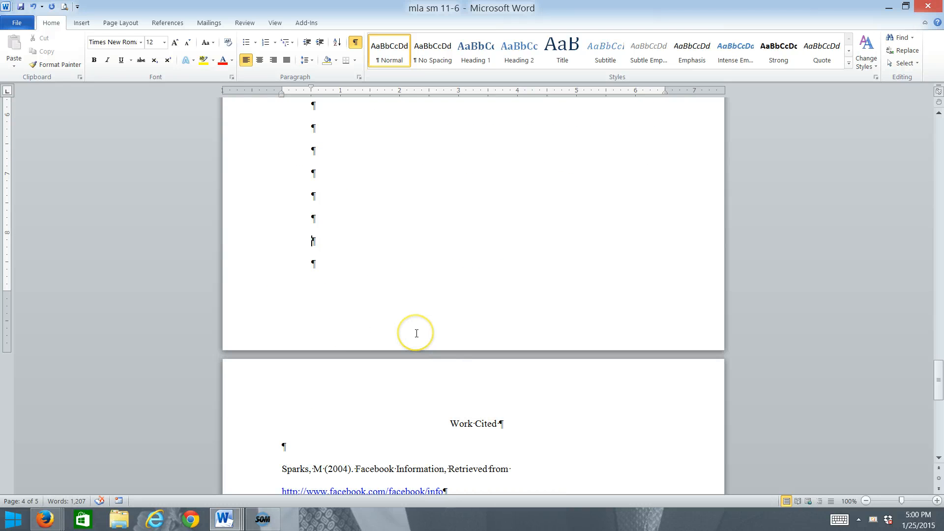
Step: Copy the whole body paragraph that begins with "During its introduction and years of launching Facebook"
scroll(416, 334, "up", 5)
scroll(416, 334, "up", 3)
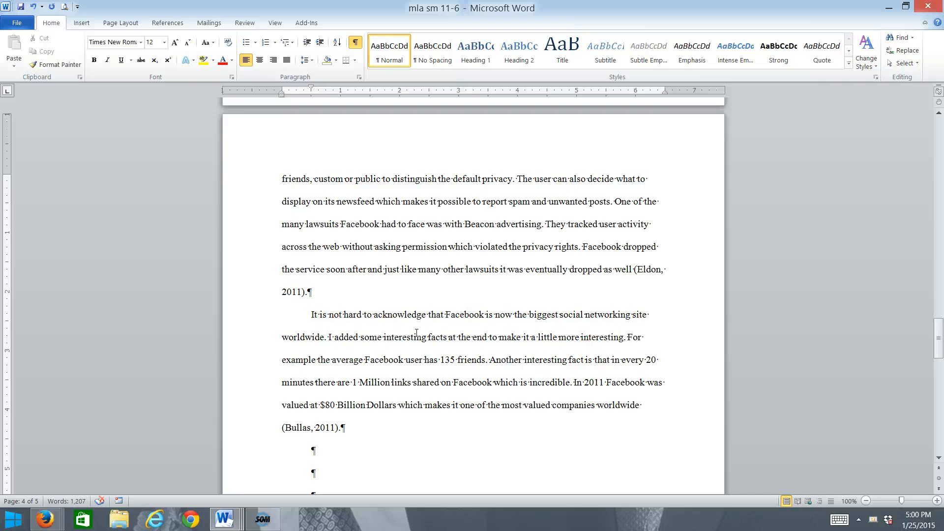
scroll(416, 334, "up", 9)
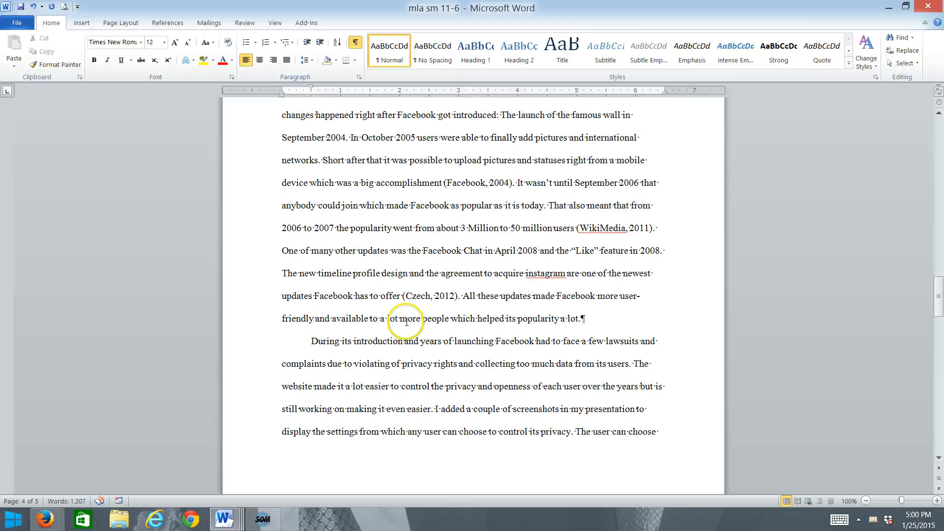
left_click(256, 379)
double_click(256, 380)
key("ctrl+c")
Step: Paste the copied paragraph into a new paragraph below the original, after the "(Eldon, 2011)." citation
scroll(253, 383, "down", 2)
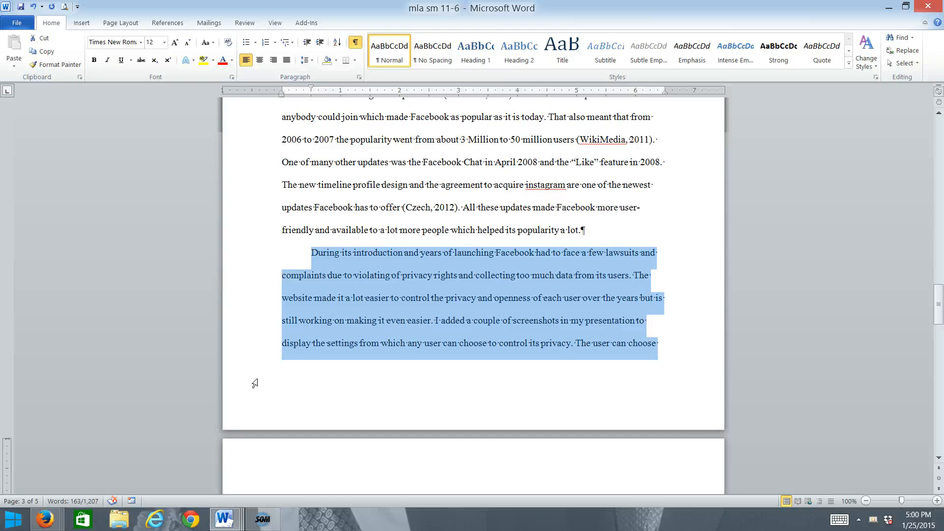
scroll(257, 295, "down", 3)
scroll(313, 350, "down", 3)
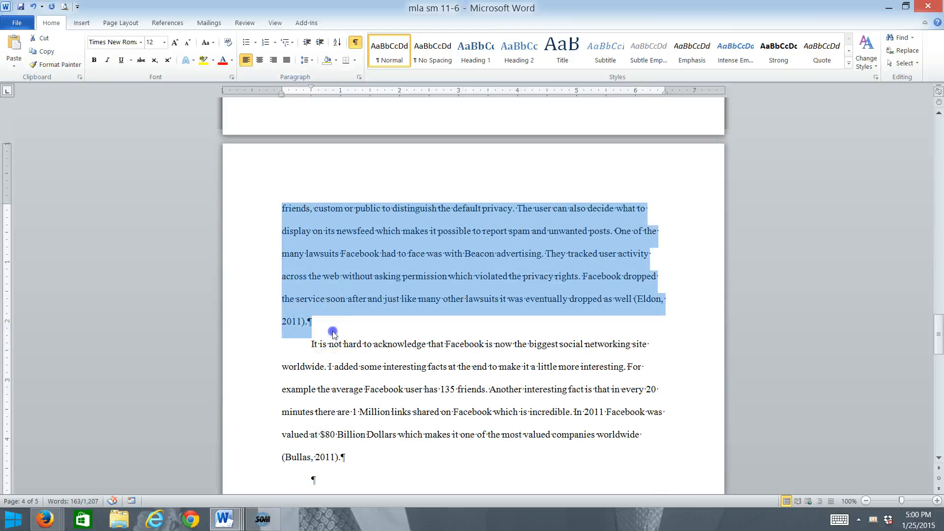
left_click(329, 325)
key("Return")
key("ctrl+v")
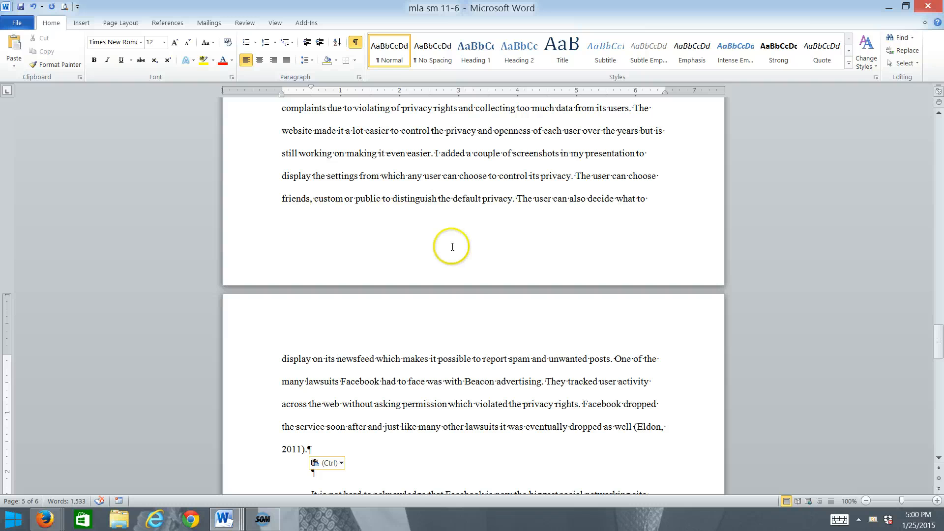
Step: Paste the copied paragraph again above the closing paragraph and examine where the blank paragraphs and the Work Cited heading fall
scroll(463, 291, "down", 8)
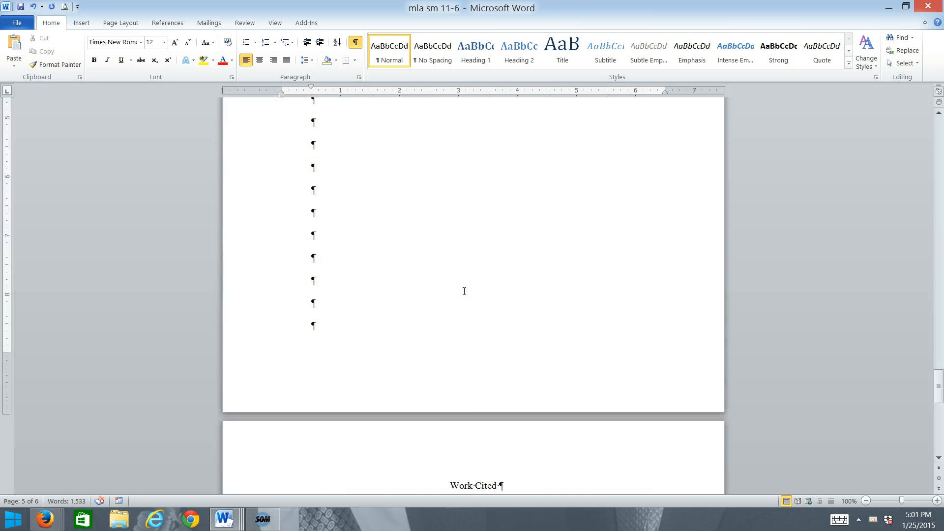
scroll(464, 291, "down", 3)
scroll(464, 291, "up", 6)
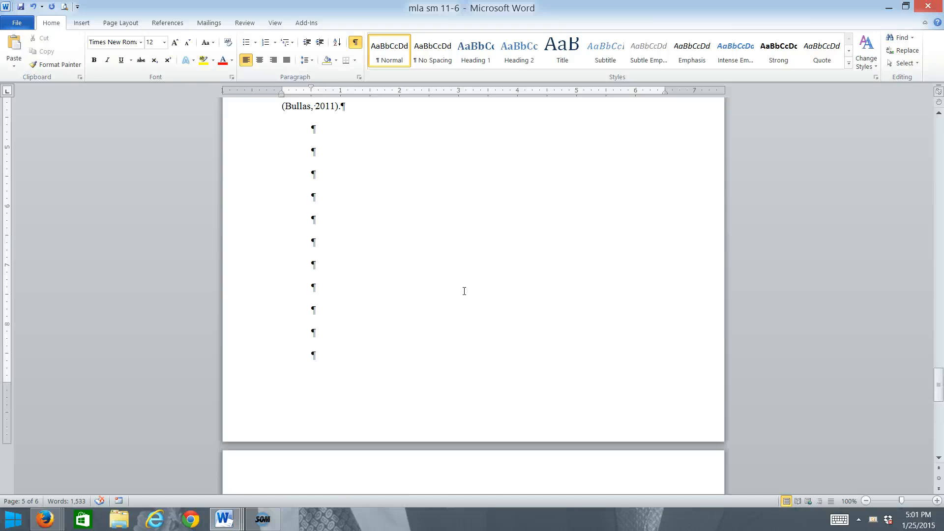
left_click(337, 122)
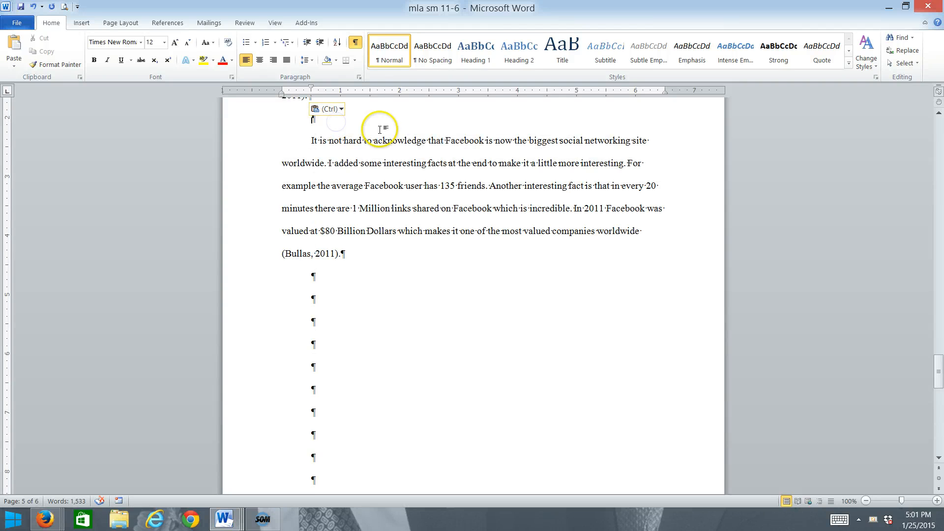
key("ctrl+v")
scroll(385, 200, "down", 6)
scroll(389, 211, "down", 4)
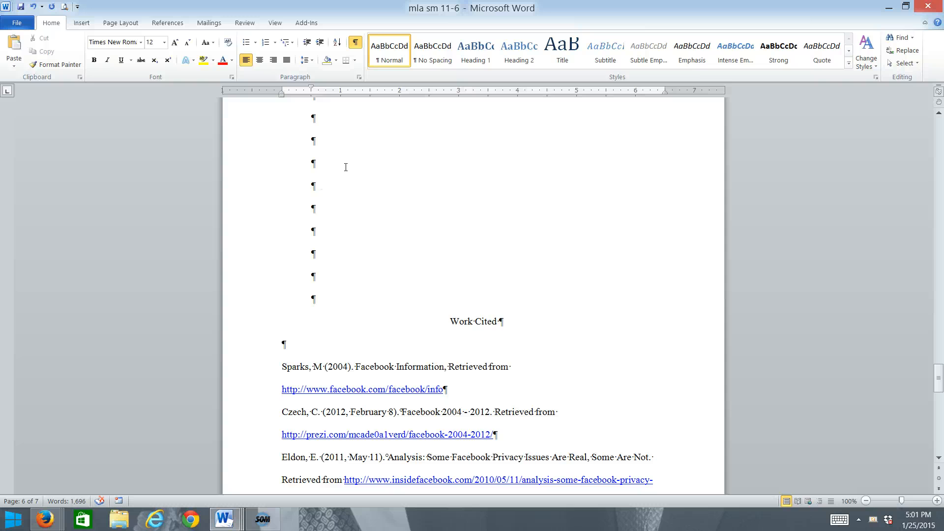
scroll(345, 167, "up", 5)
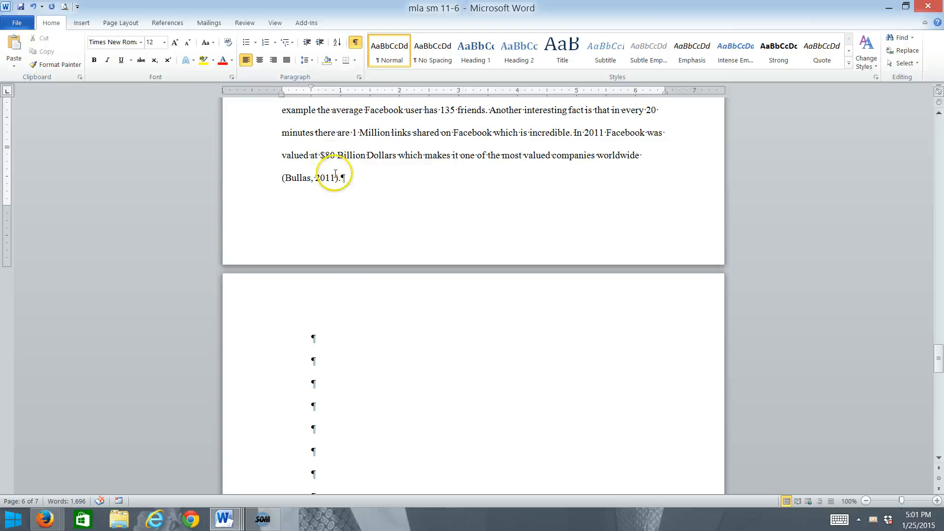
left_click(358, 306)
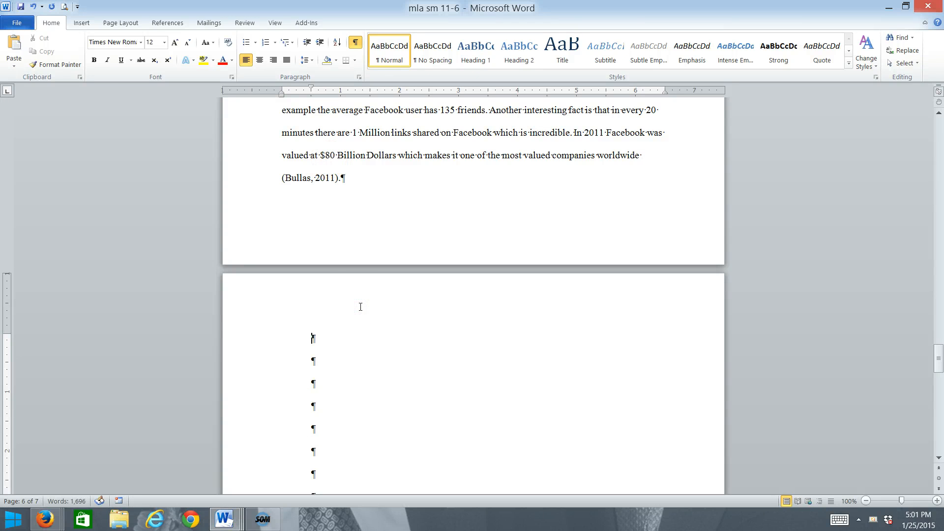
Step: Undo the pasted paragraphs and the blank paragraphs added before the Work Cited heading
left_click(32, 7)
left_click(32, 9)
left_click(32, 10)
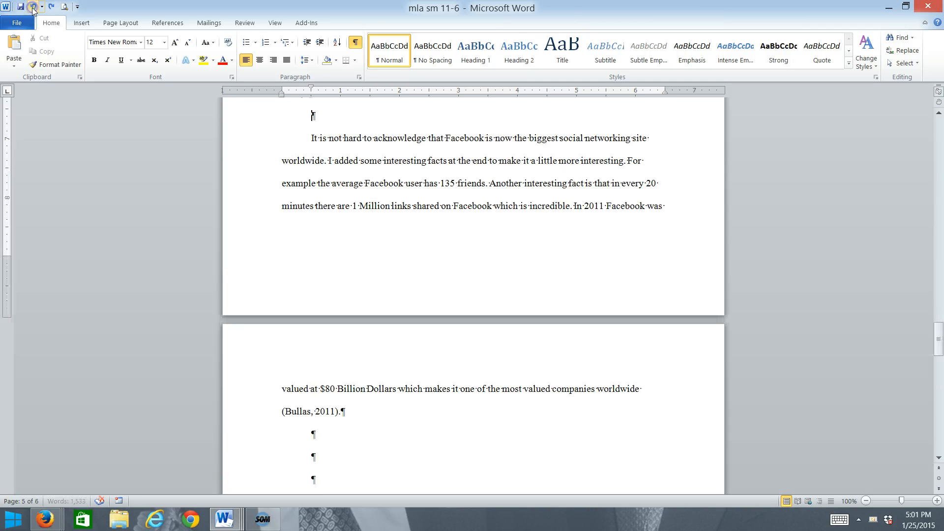
left_click(35, 9)
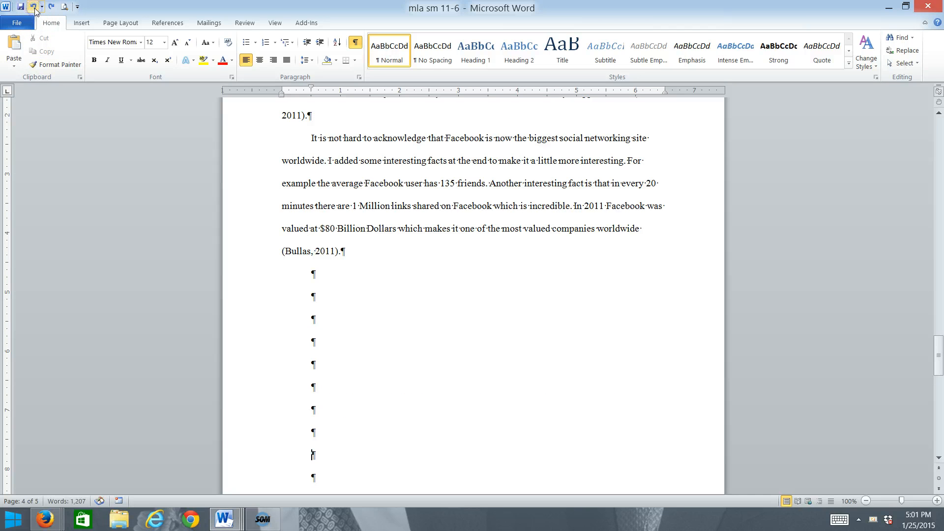
left_click(35, 9)
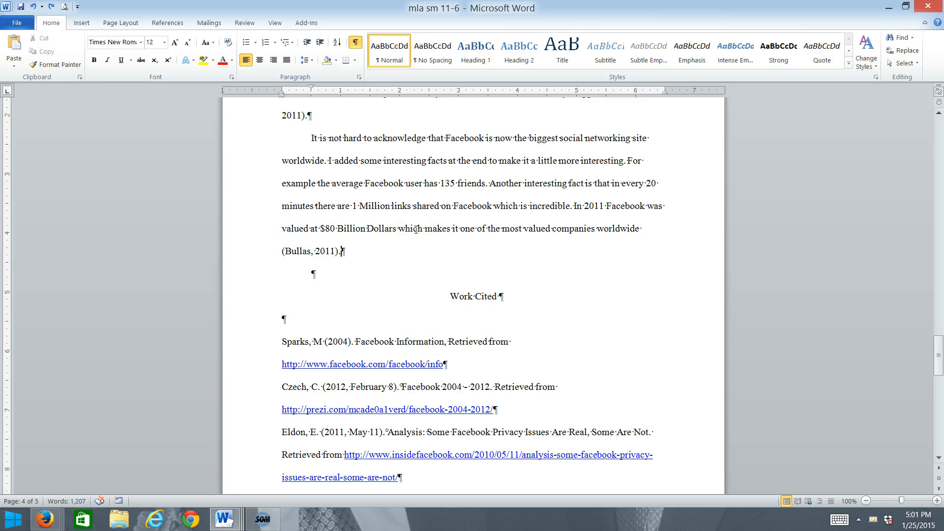
Step: Insert a page break before the Work Cited heading and delete the leftover empty paragraph above the heading
left_click(322, 275)
left_click(81, 23)
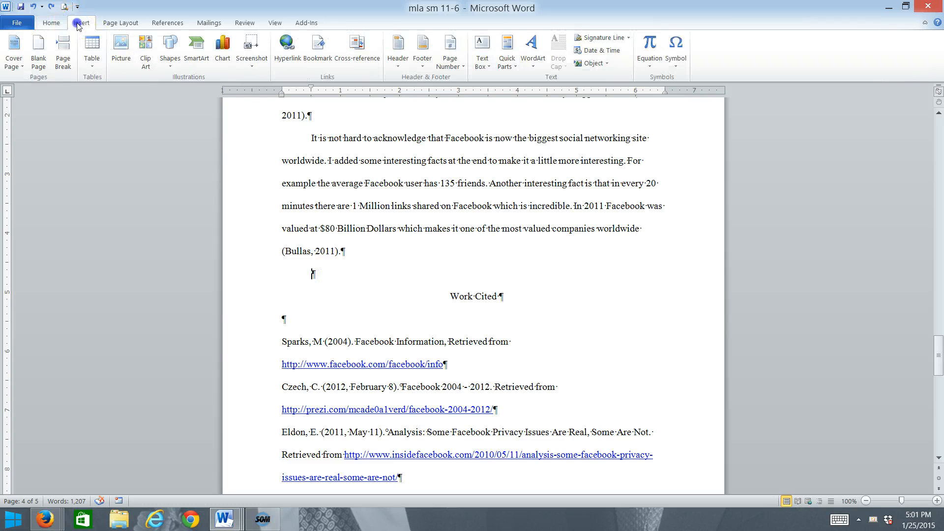
left_click(71, 59)
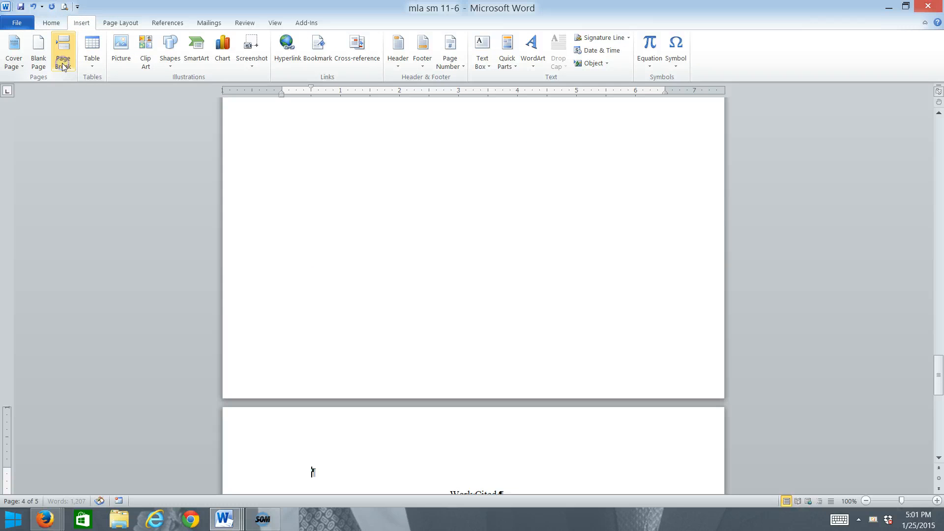
key("Delete")
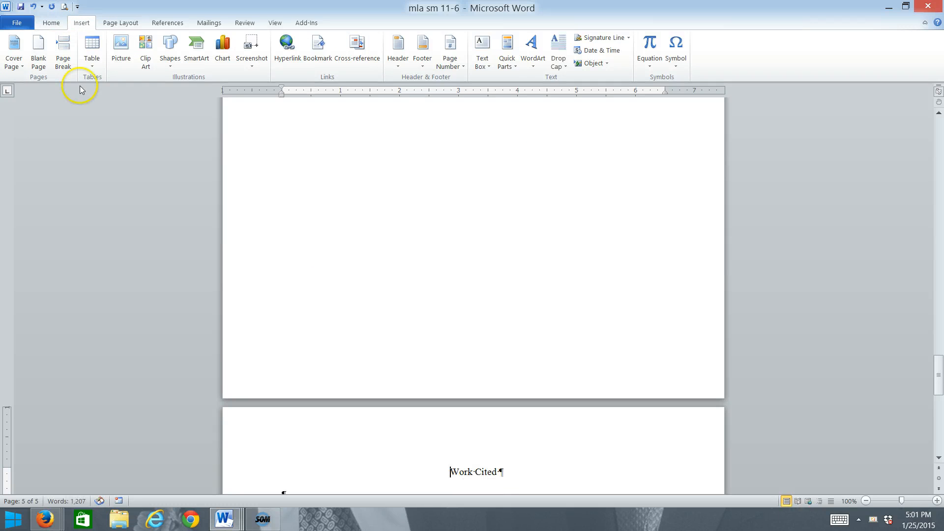
scroll(156, 91, "down", 6)
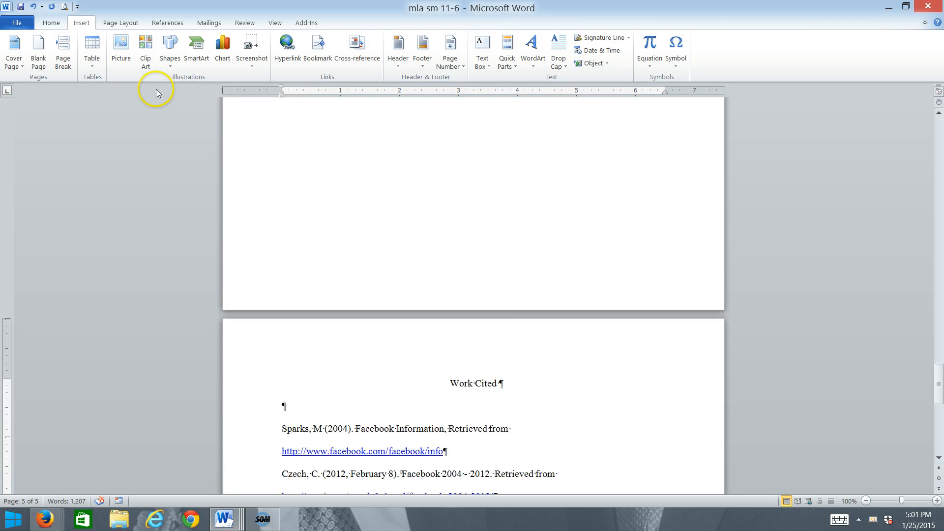
Step: Paste the copied paragraph twice after the "(Eldon, 2011)." citation and check the Work Cited heading's position on its page
scroll(157, 93, "up", 8)
scroll(157, 92, "up", 3)
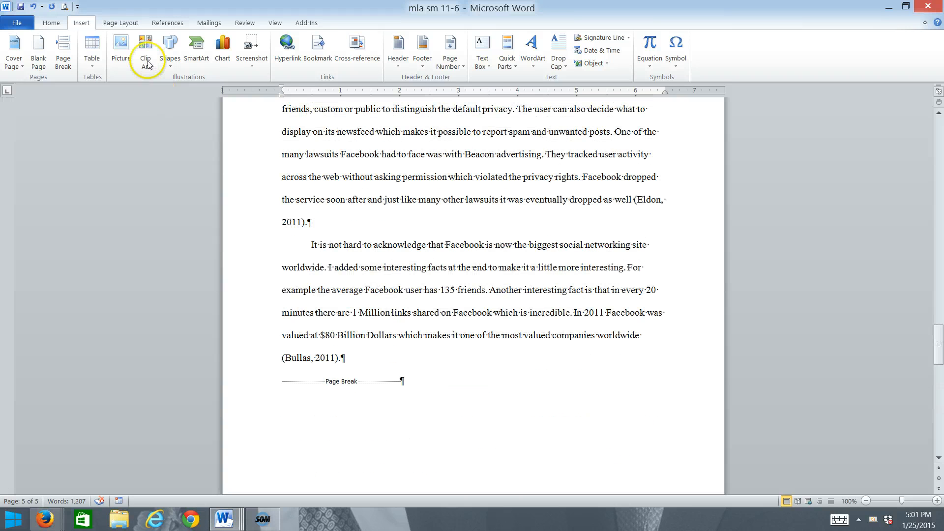
left_click(319, 218)
key("ctrl+v")
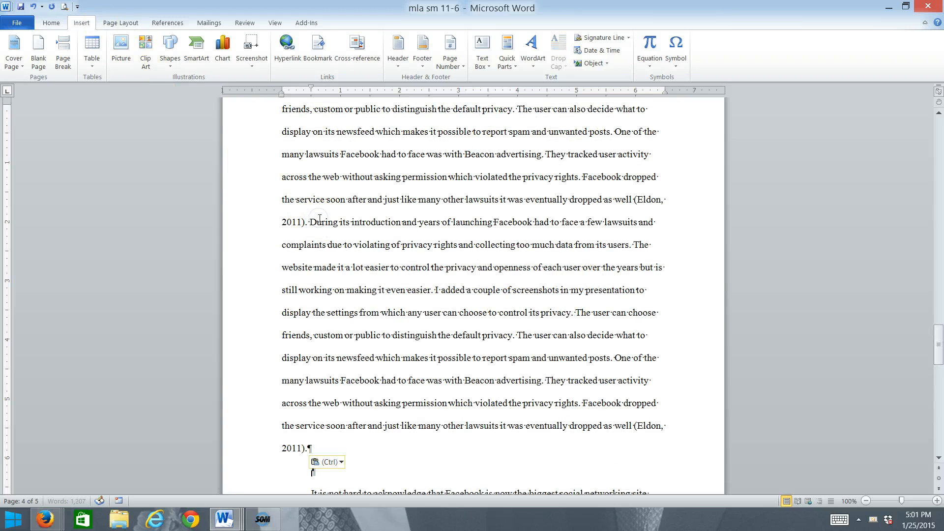
scroll(319, 217, "down", 12)
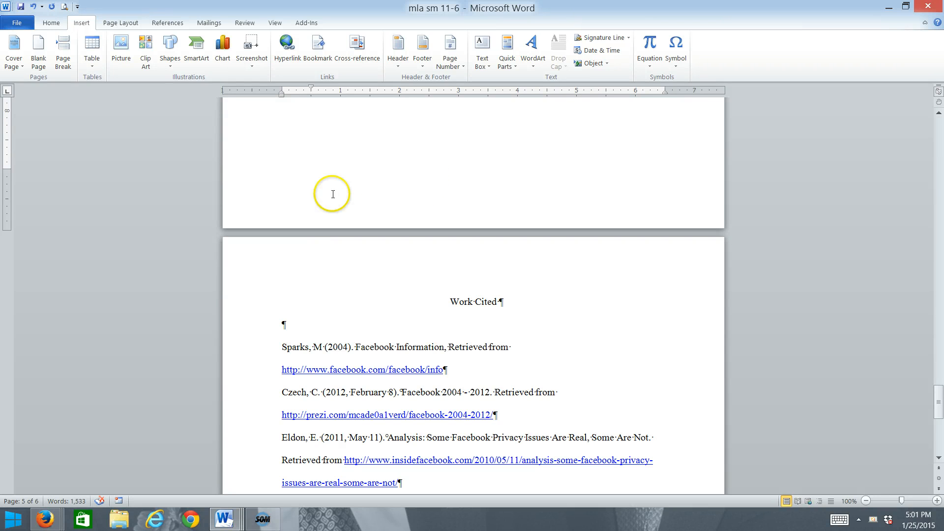
scroll(433, 218, "up", 10)
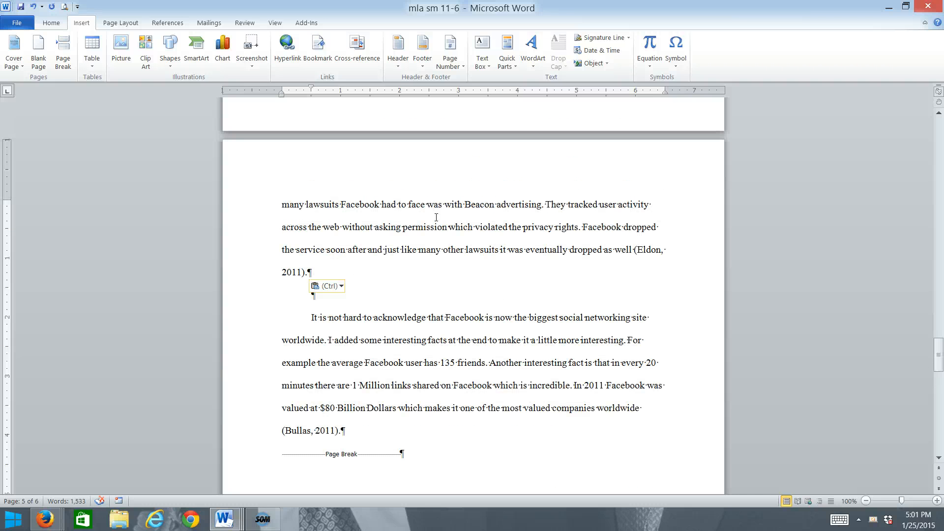
Step: Insert a Continuous section break right after the "History of Facebook" title on the first page
scroll(436, 217, "up", 10)
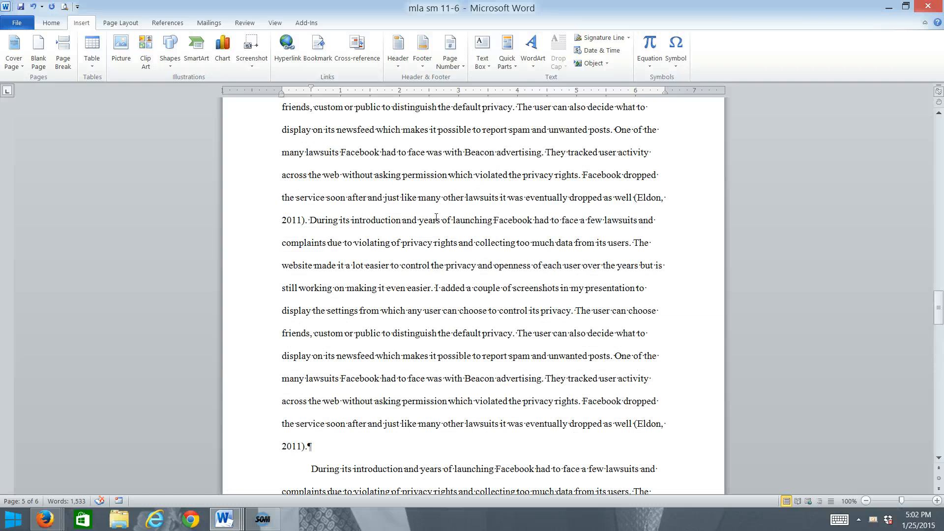
scroll(435, 216, "up", 15)
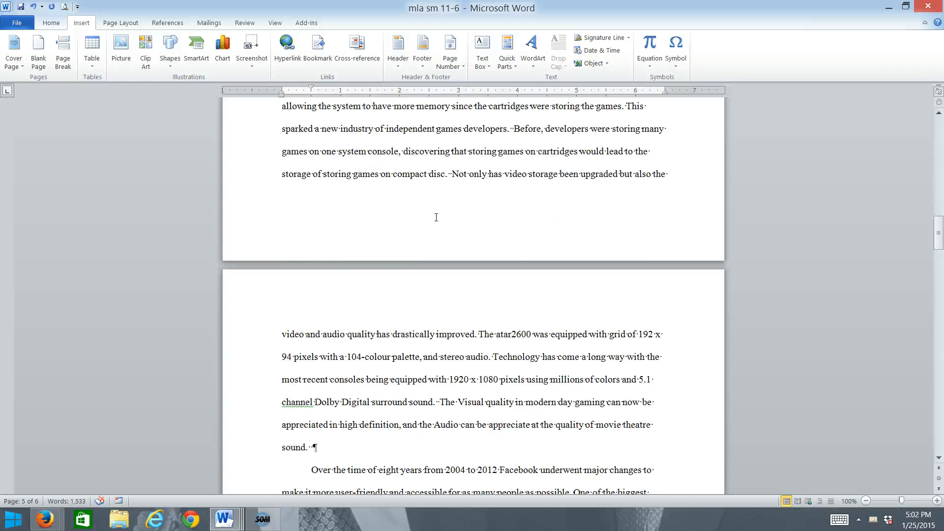
scroll(436, 216, "up", 20)
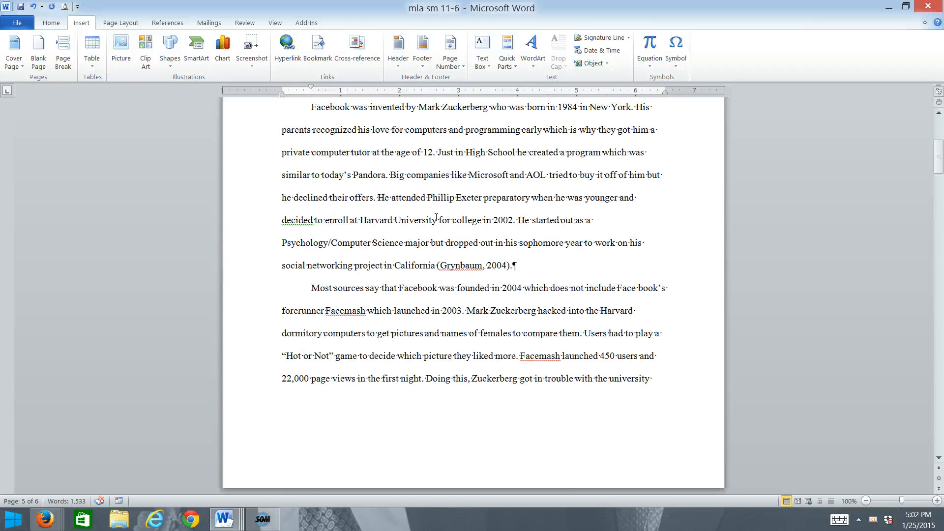
left_click(556, 350)
left_click(553, 263)
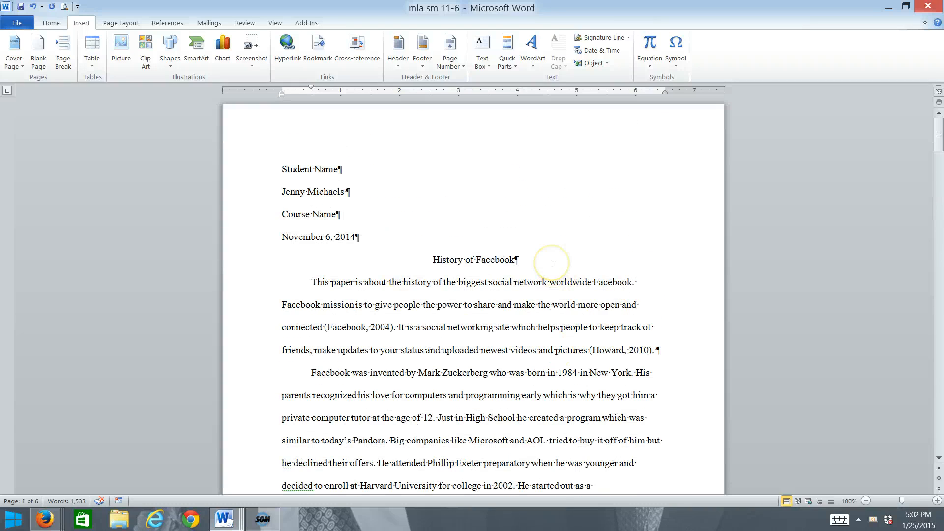
left_click(553, 263)
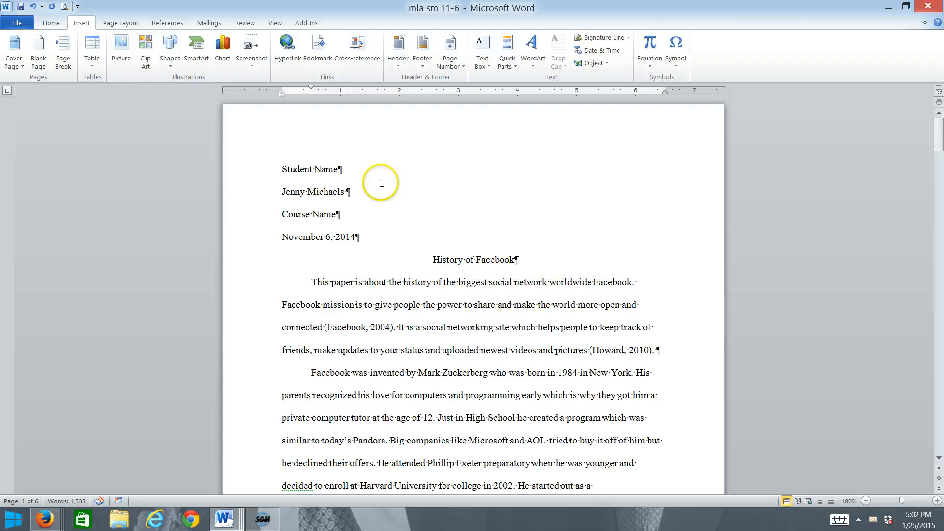
left_click(128, 23)
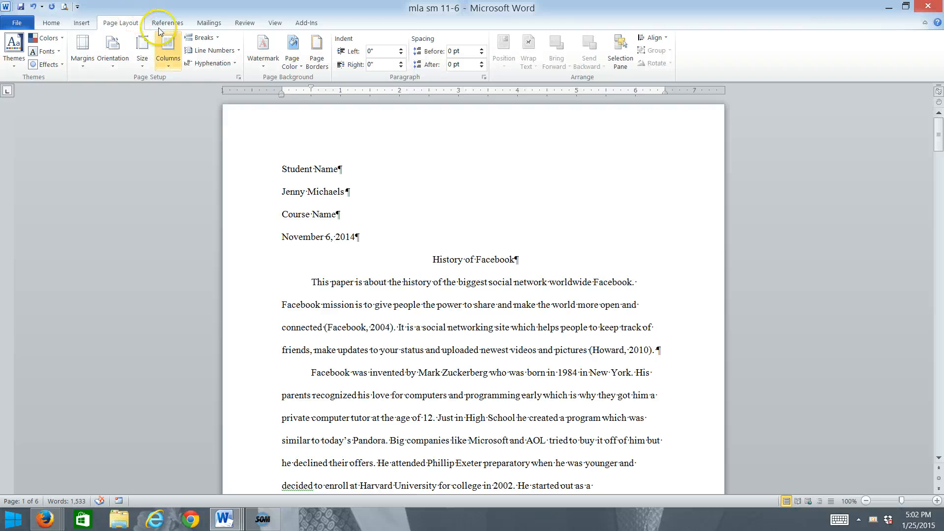
left_click(216, 37)
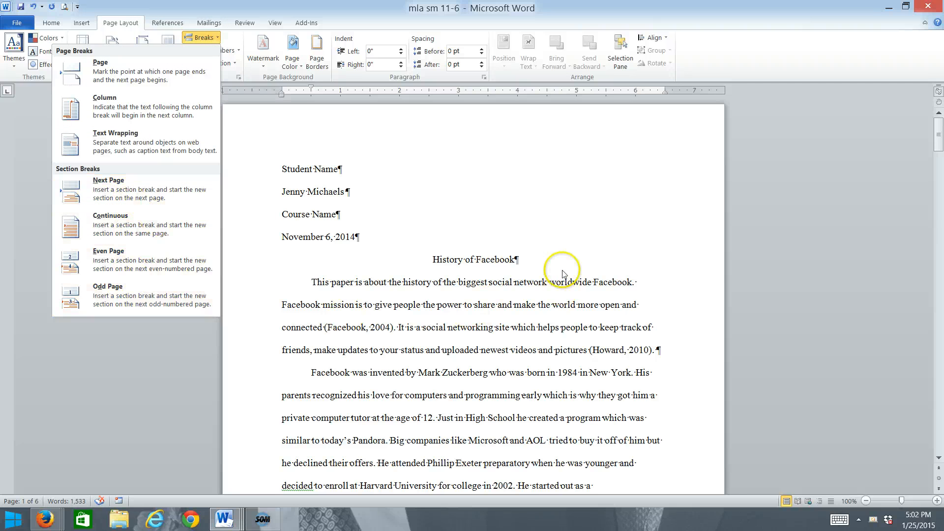
left_click(528, 264)
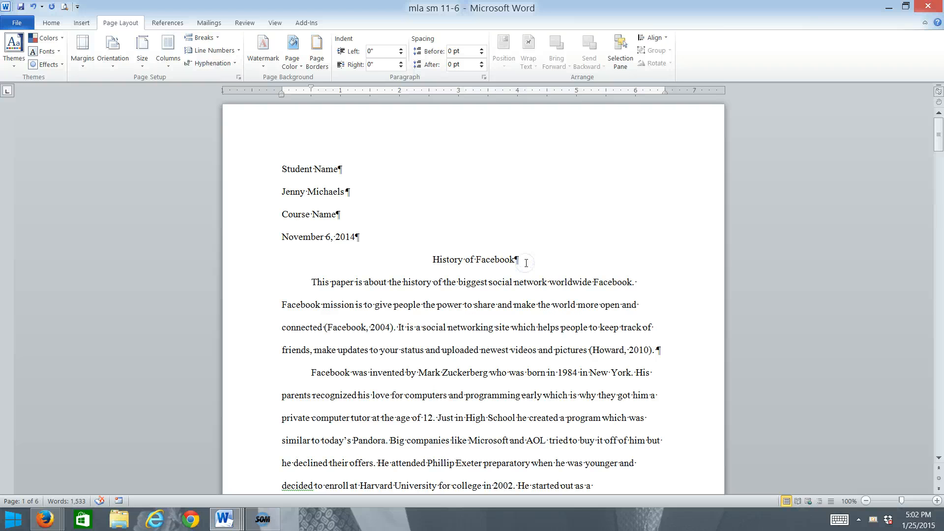
left_click(530, 266)
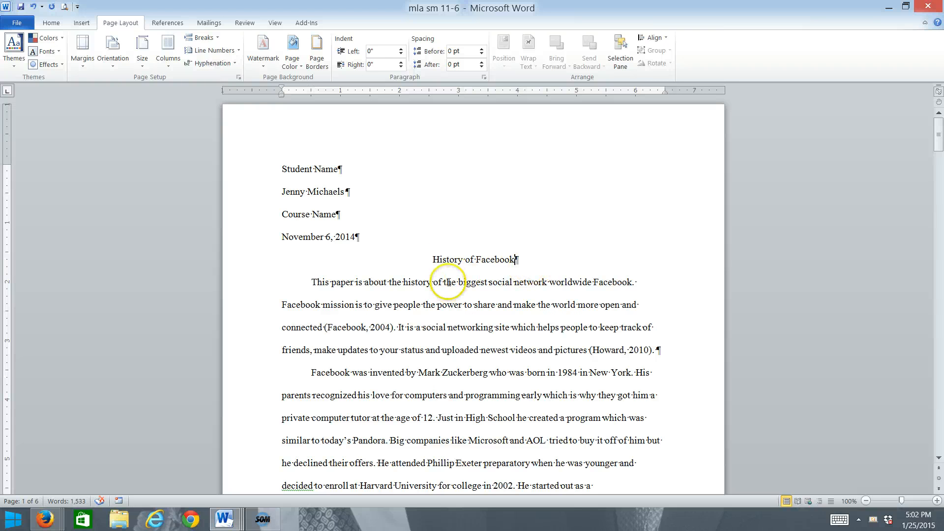
left_click(207, 39)
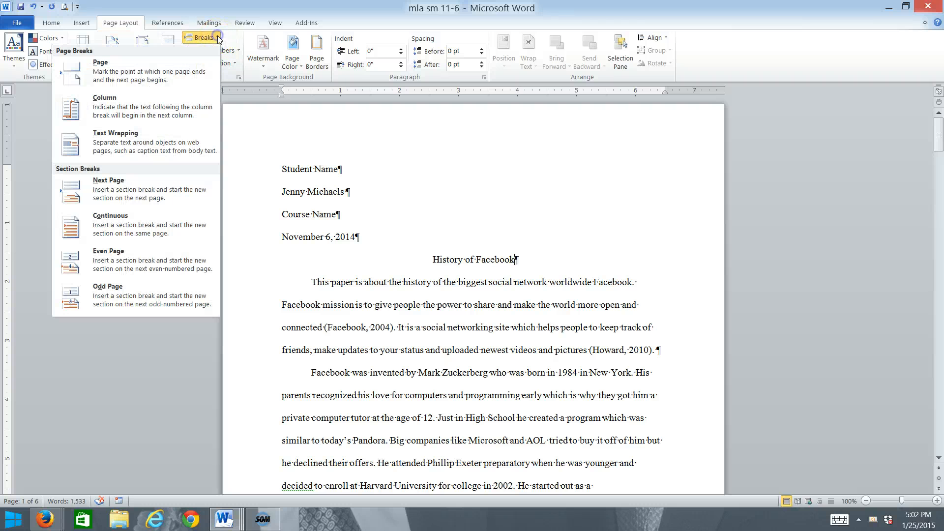
left_click(142, 223)
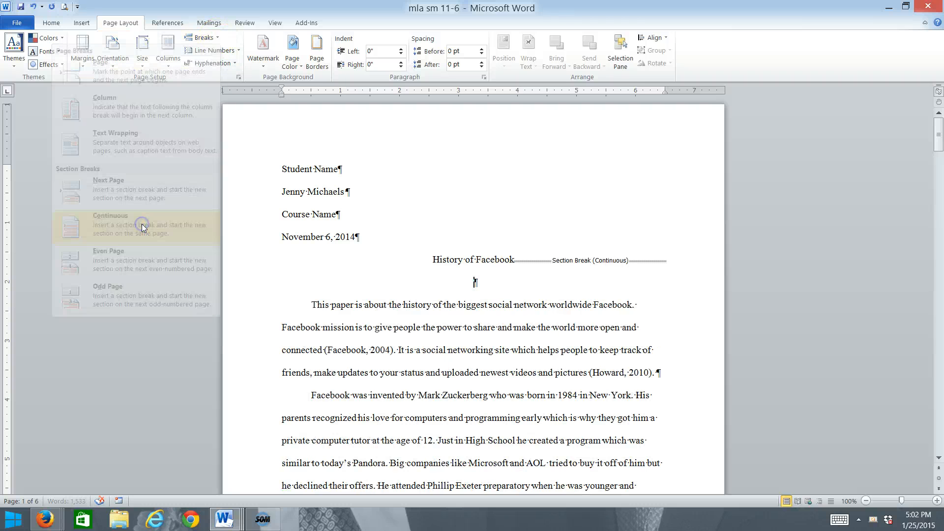
Step: Set the body text below the section break in two columns and add an empty paragraph after the "History of Facebook" title
left_click(445, 307)
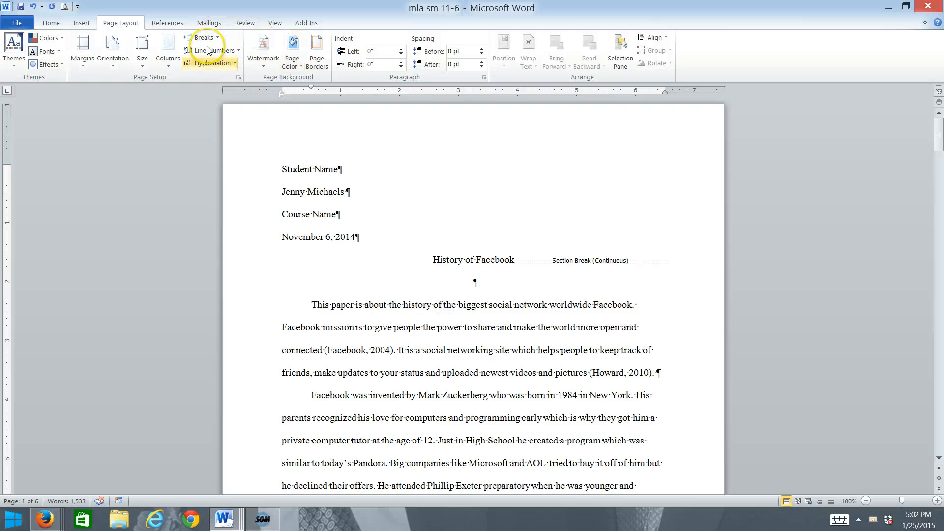
left_click(169, 58)
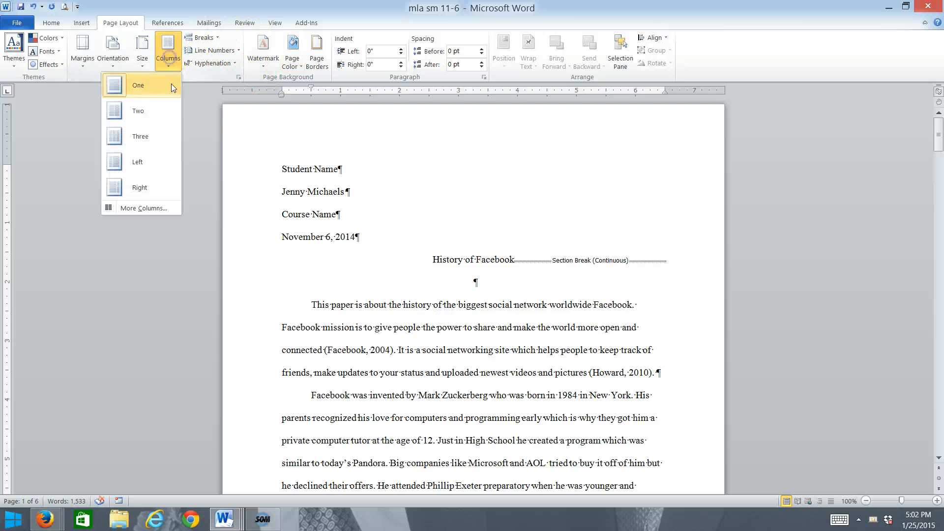
left_click(157, 111)
scroll(467, 321, "down", 8)
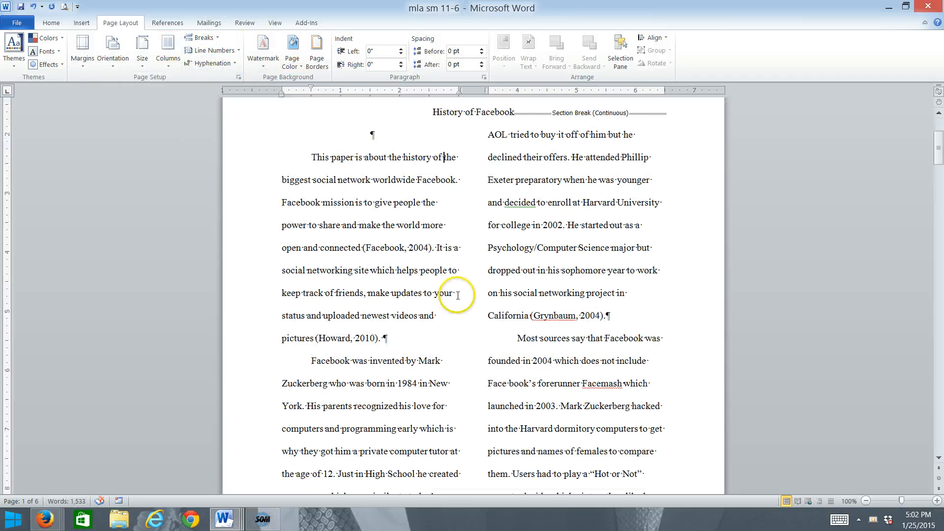
scroll(459, 296, "up", 8)
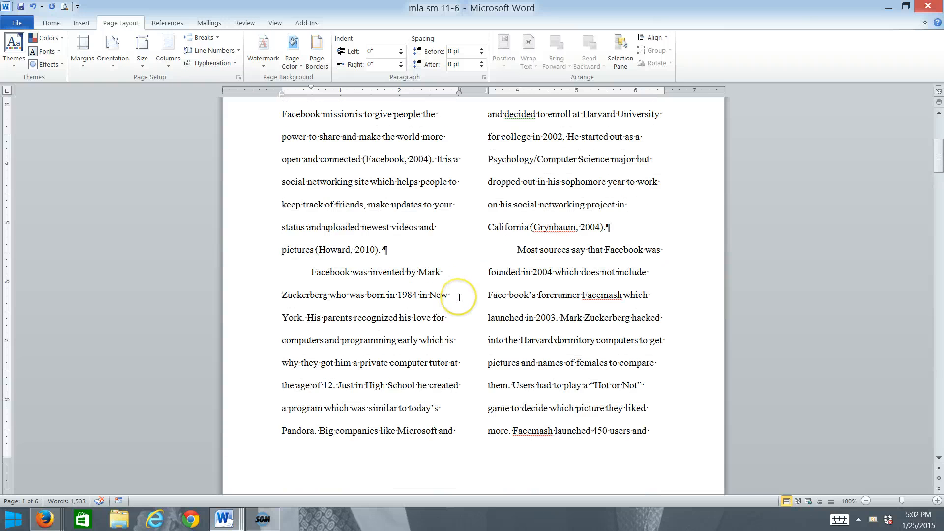
scroll(375, 142, "up", 2)
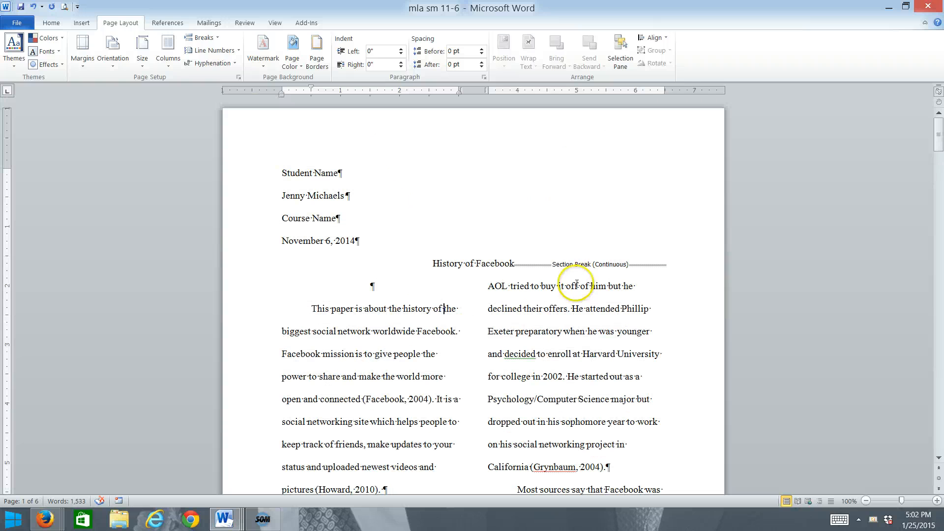
left_click(513, 264)
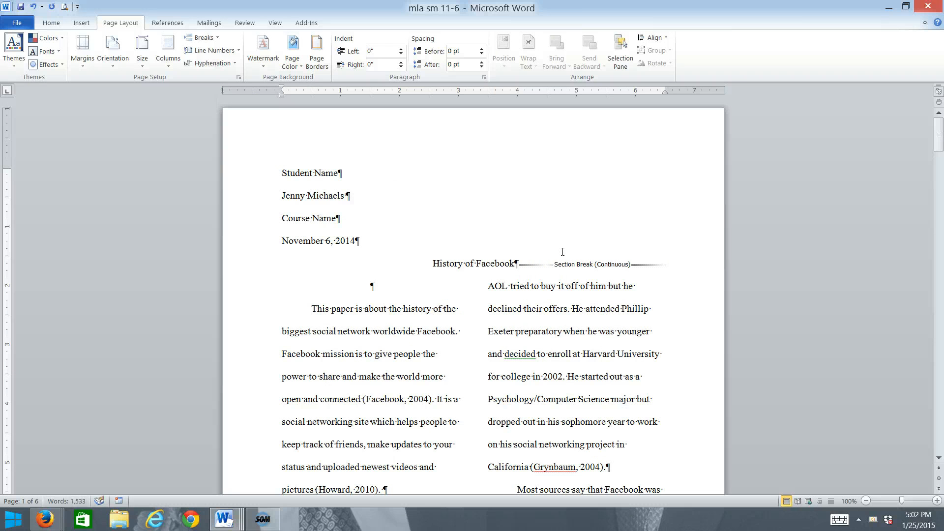
key("Return")
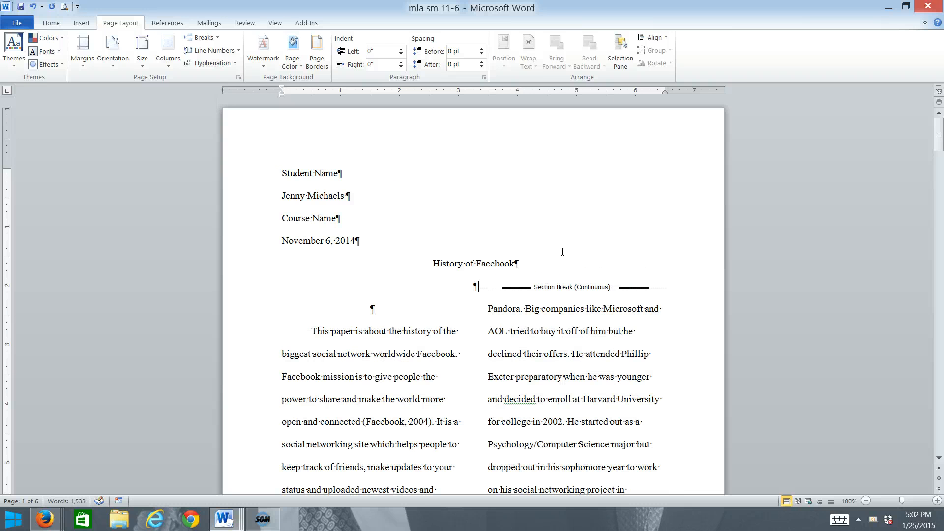
Step: Select the "History of Facebook" title line and insert a Next Page section break before it
left_click(266, 265)
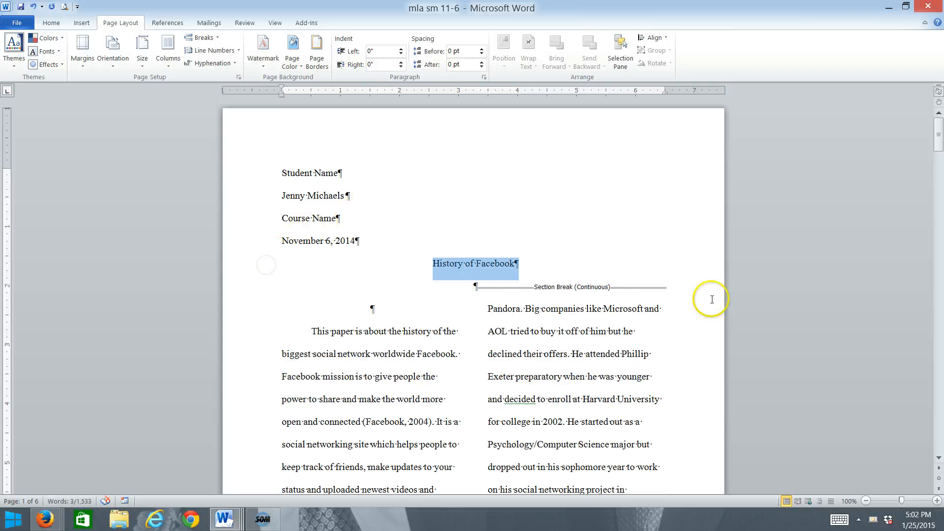
scroll(539, 344, "down", 7)
scroll(542, 355, "up", 4)
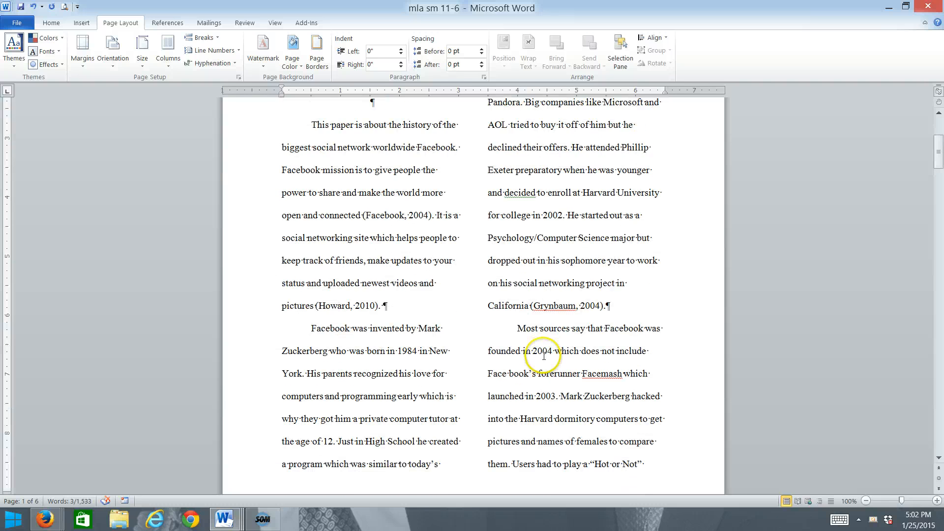
scroll(544, 356, "up", 3)
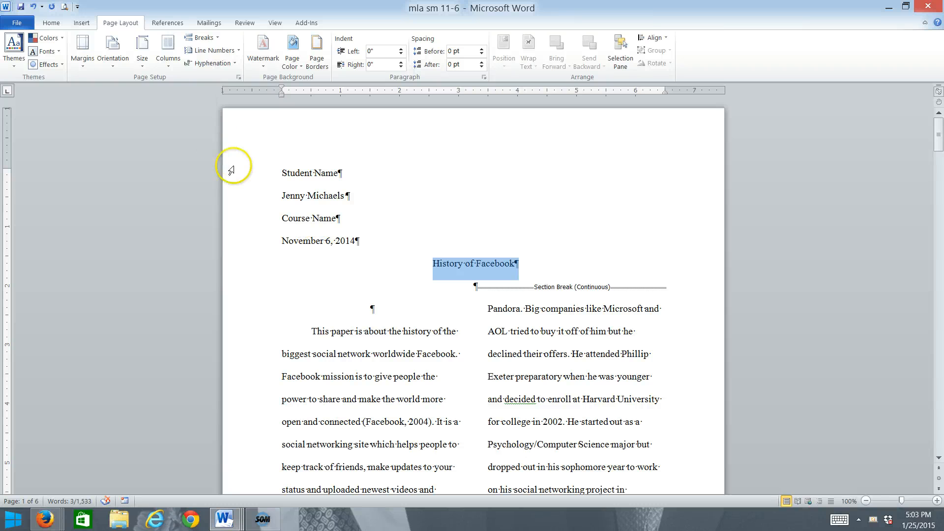
left_click(201, 37)
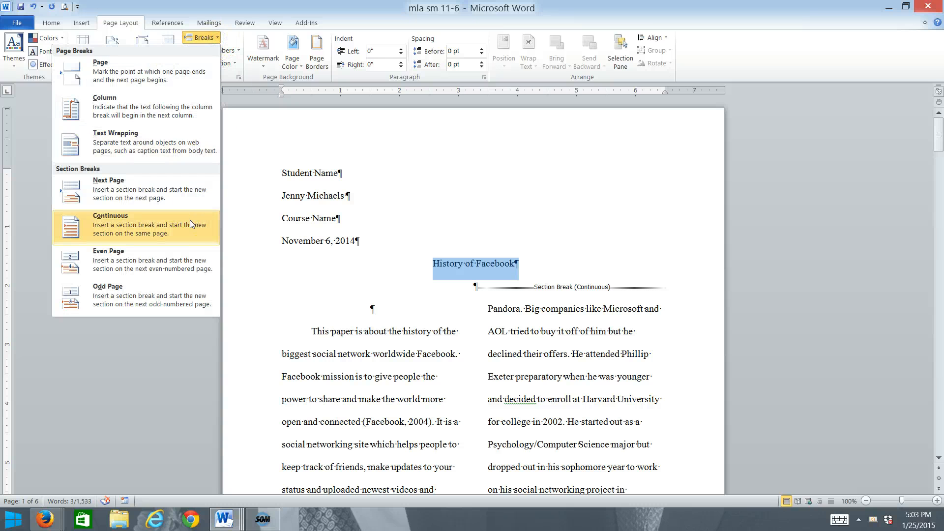
left_click(183, 195)
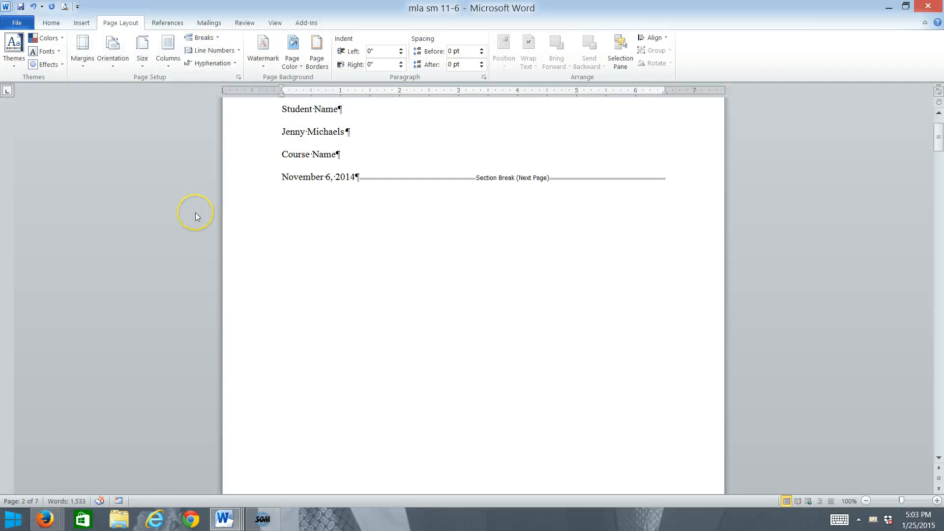
Step: Undo the Next Page break, the added empty paragraph, the two-column layout and the Continuous section break
left_click(34, 7)
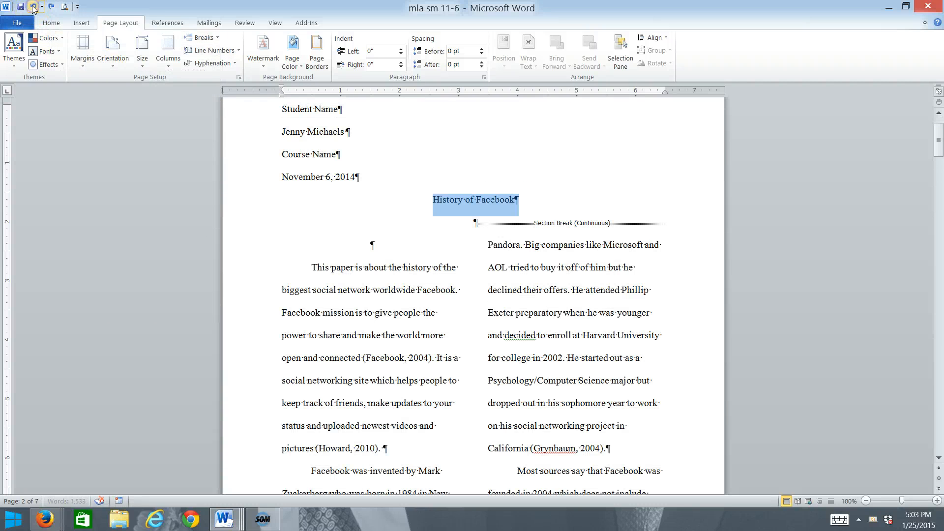
left_click(33, 7)
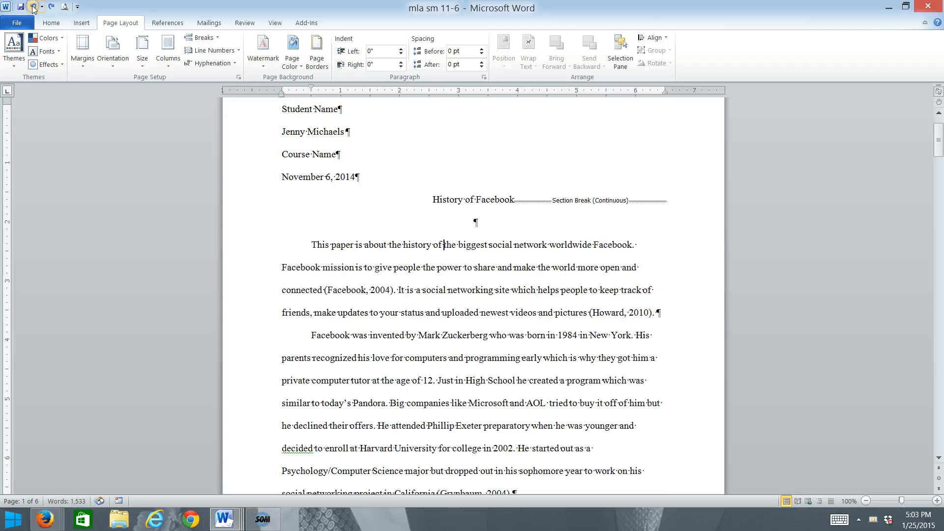
left_click(34, 7)
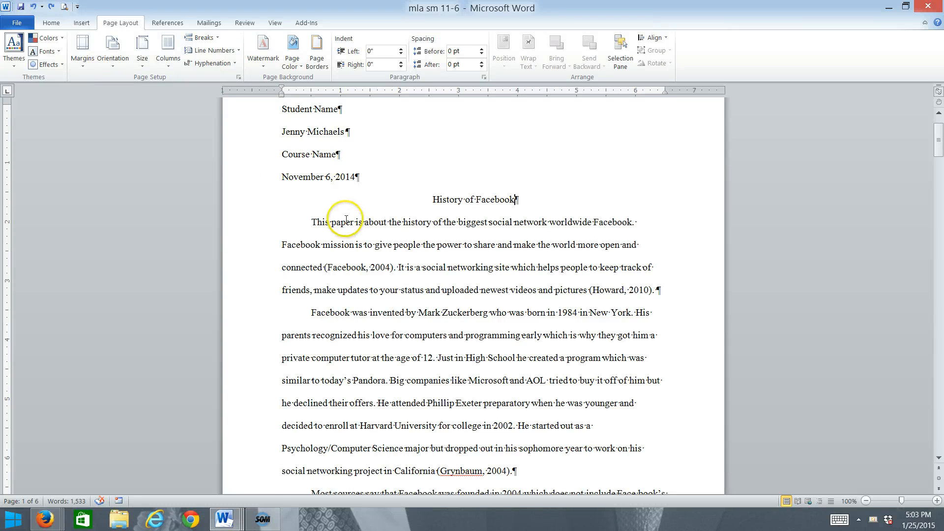
scroll(375, 217, "up", 2)
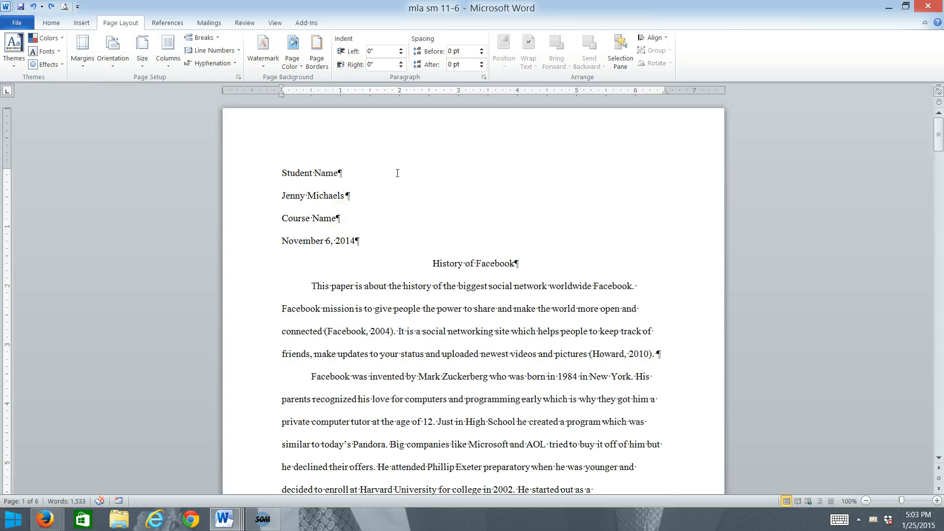
Step: Insert a Blank header and replace its placeholder text with the student's surname followed by the page number 1
left_click(82, 22)
left_click(407, 233)
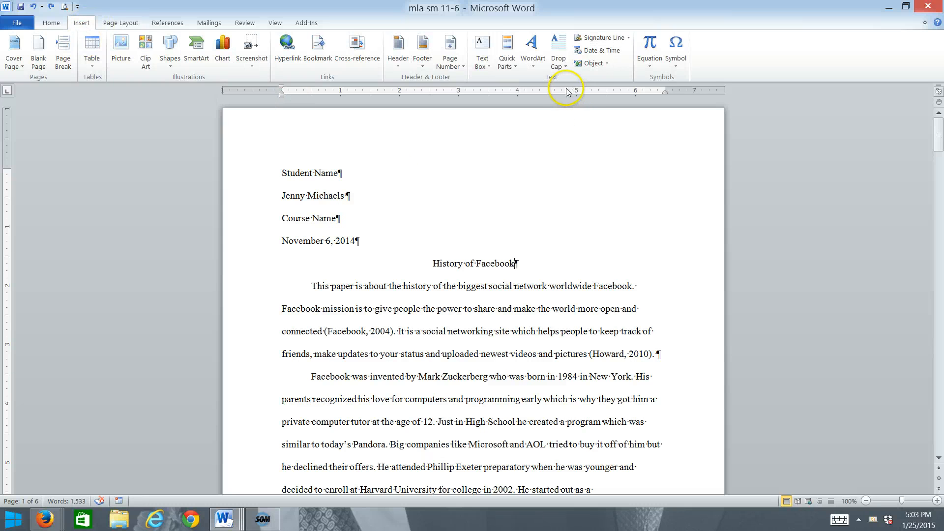
left_click(595, 67)
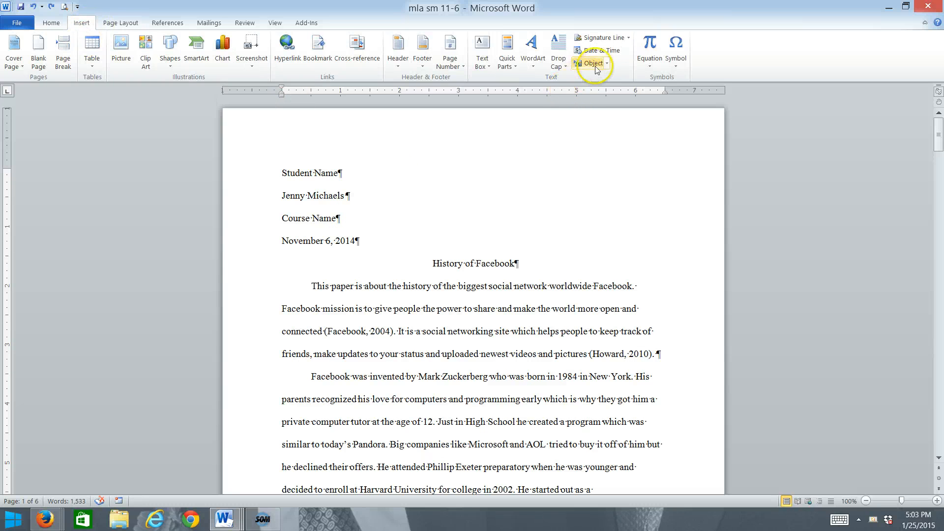
left_click(406, 43)
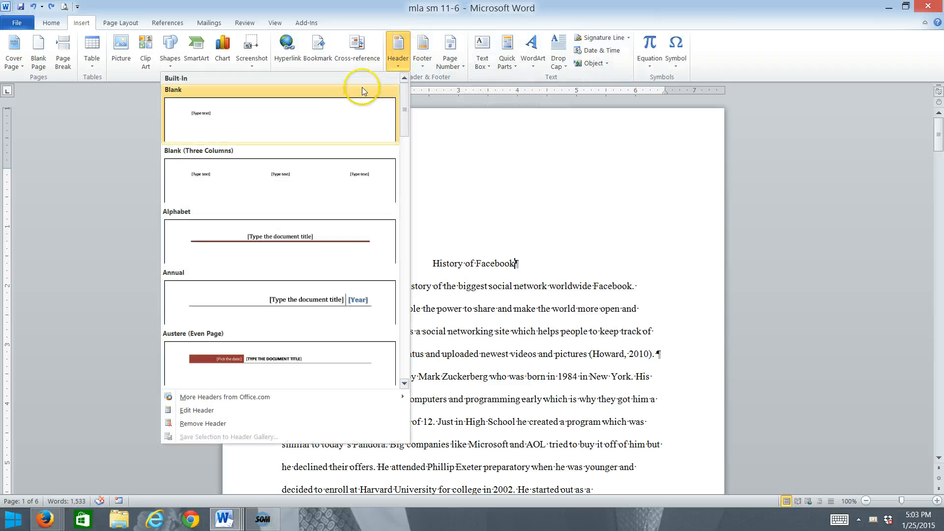
left_click(352, 117)
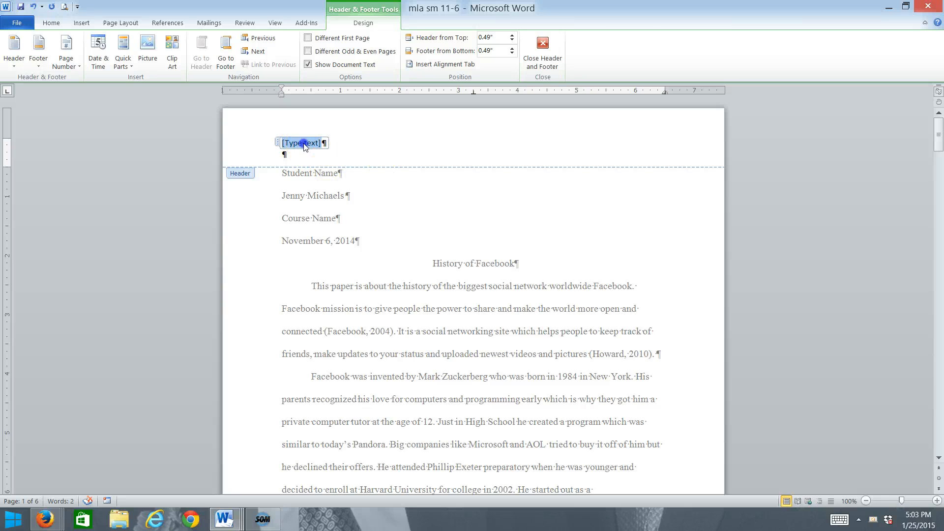
left_click(349, 149)
left_click(290, 143)
type("Micahes")
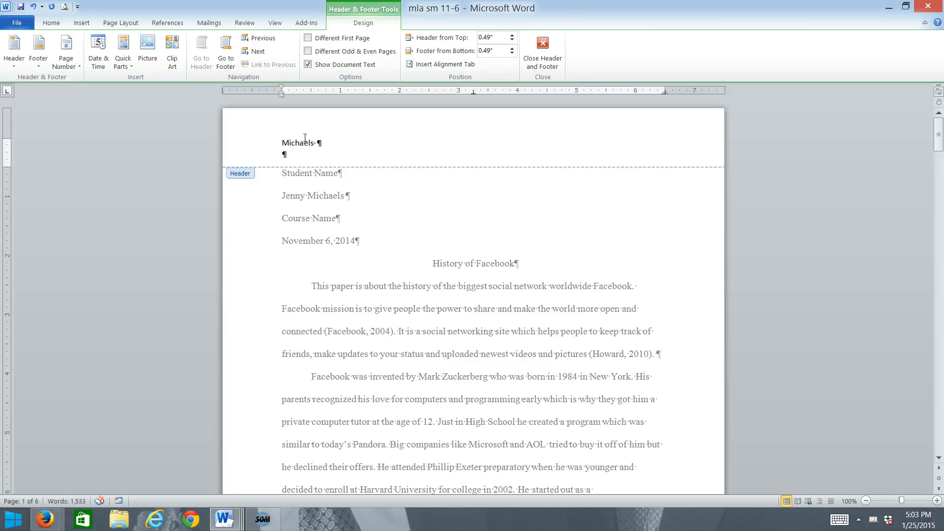
Step: Right-align the header line with the surname and page number, and return to the header design options
left_click(52, 23)
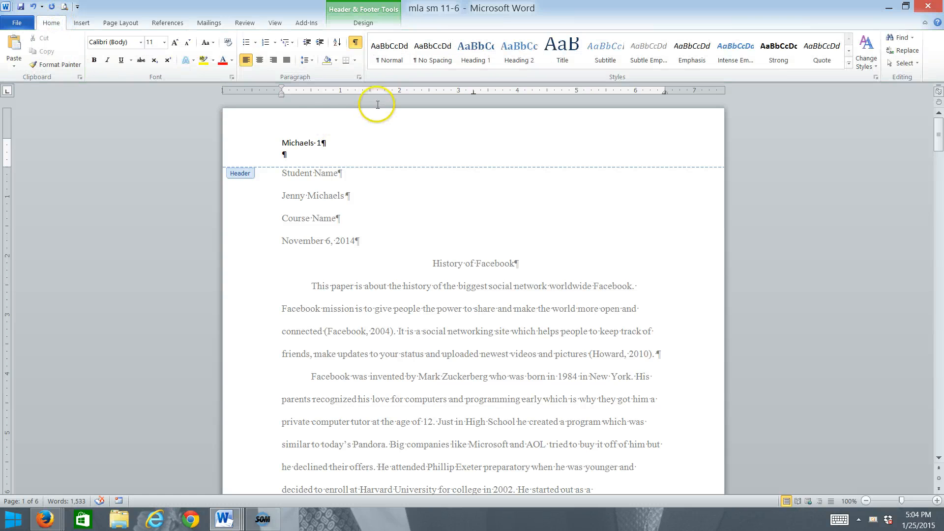
left_click(280, 142)
left_click(274, 60)
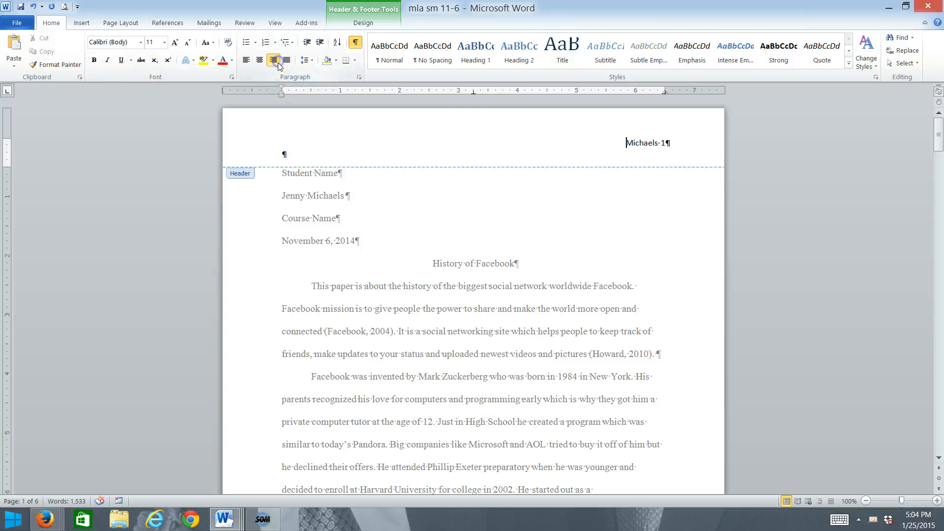
left_click(348, 24)
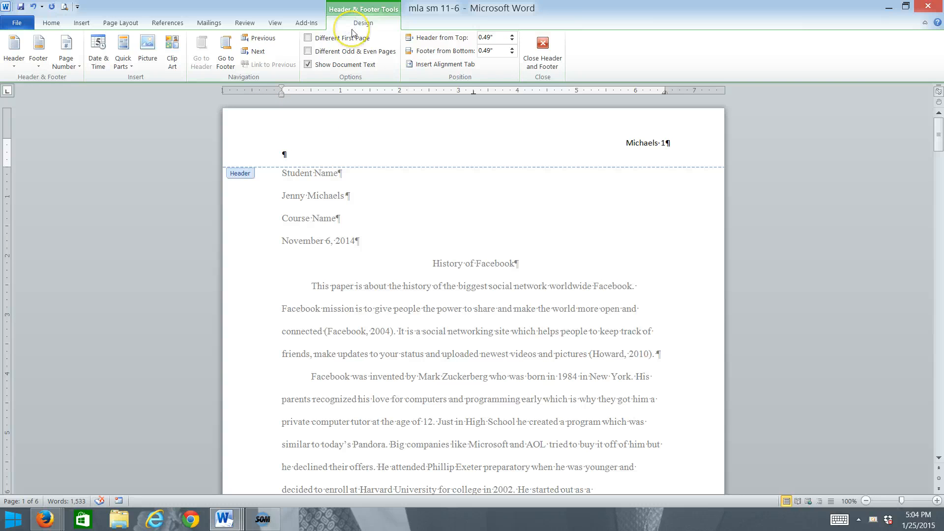
Step: Close the header and examine the page number shown in the headers of the following pages
left_click(536, 48)
scroll(525, 206, "down", 5)
scroll(526, 208, "down", 6)
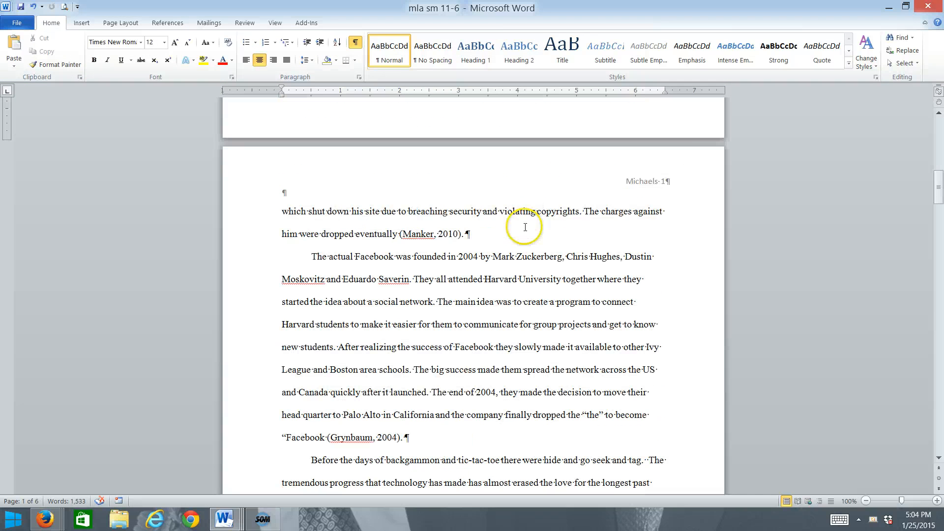
scroll(641, 250, "down", 8)
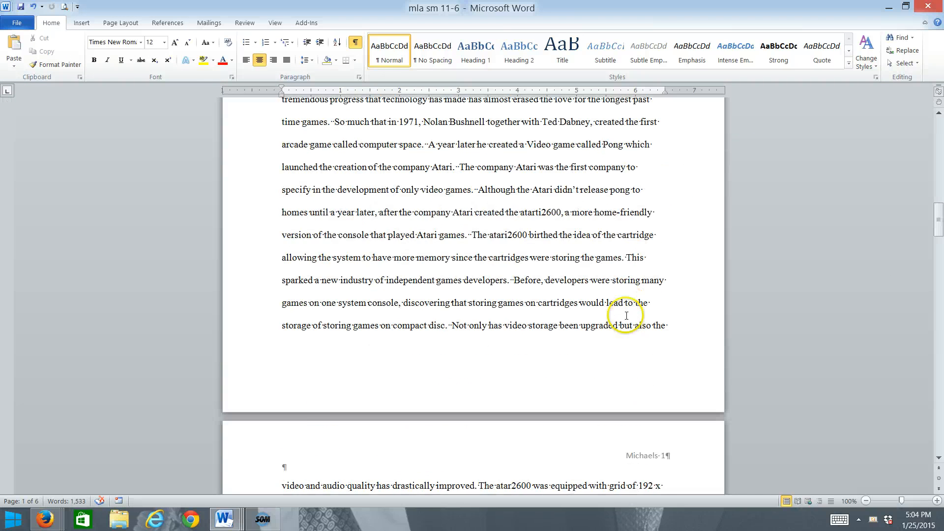
scroll(628, 323, "up", 18)
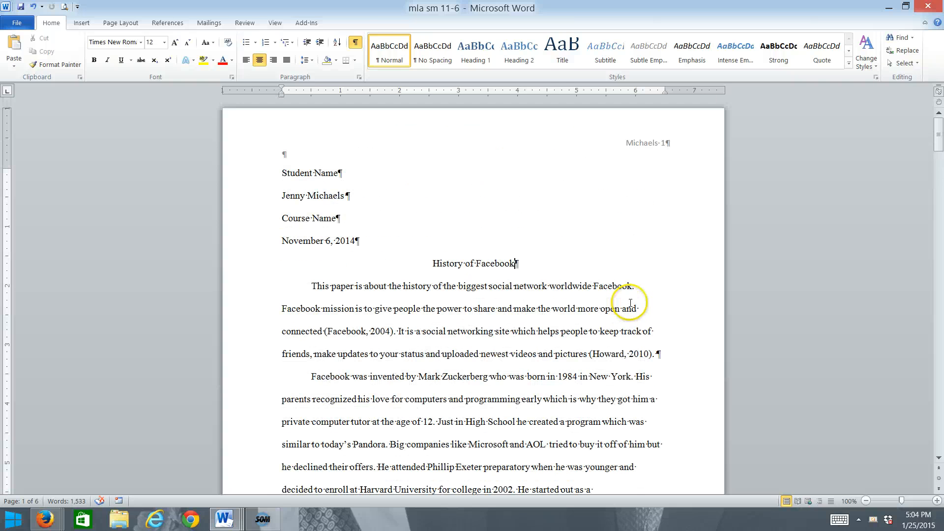
Step: Open the page 1 header for editing and select the typed number 1 after the surname
double_click(641, 141)
double_click(664, 142)
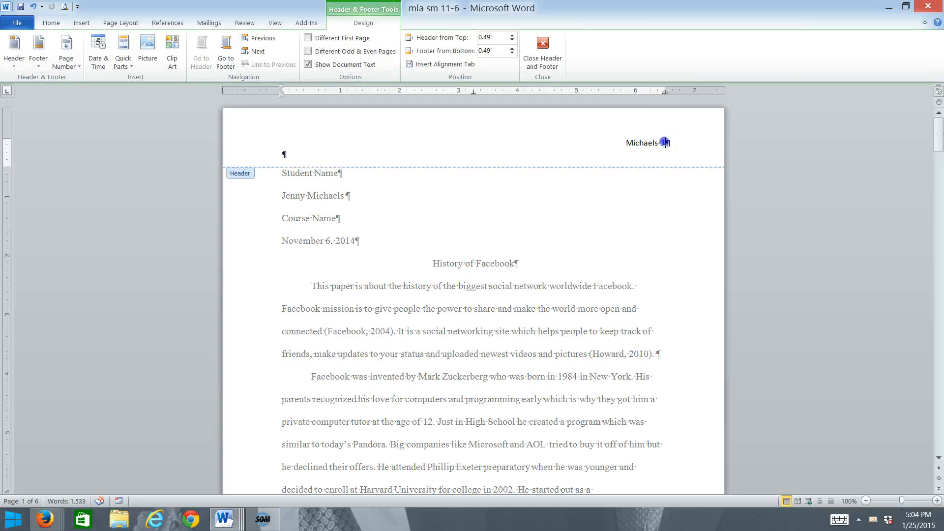
Step: Try inserting the Plain Number 1 top-of-page style in place of the selected number, and undo it
left_click(71, 67)
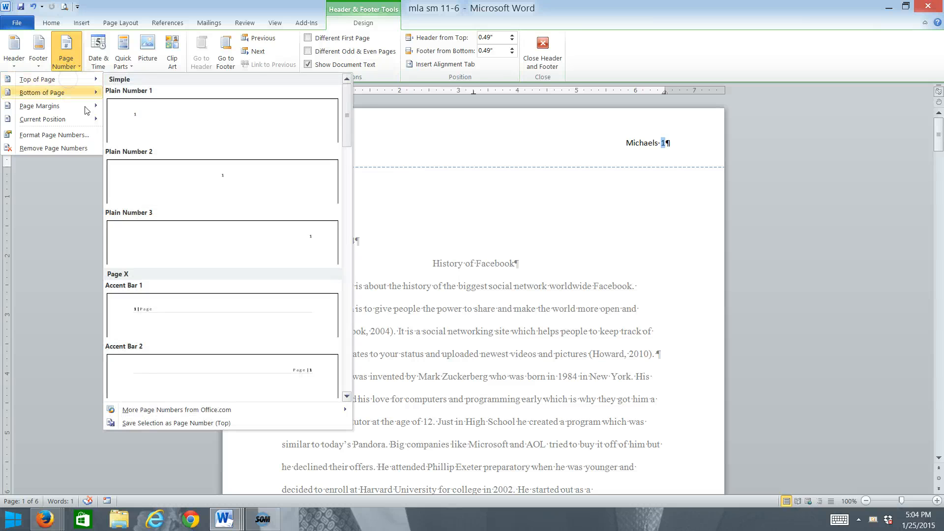
left_click(137, 113)
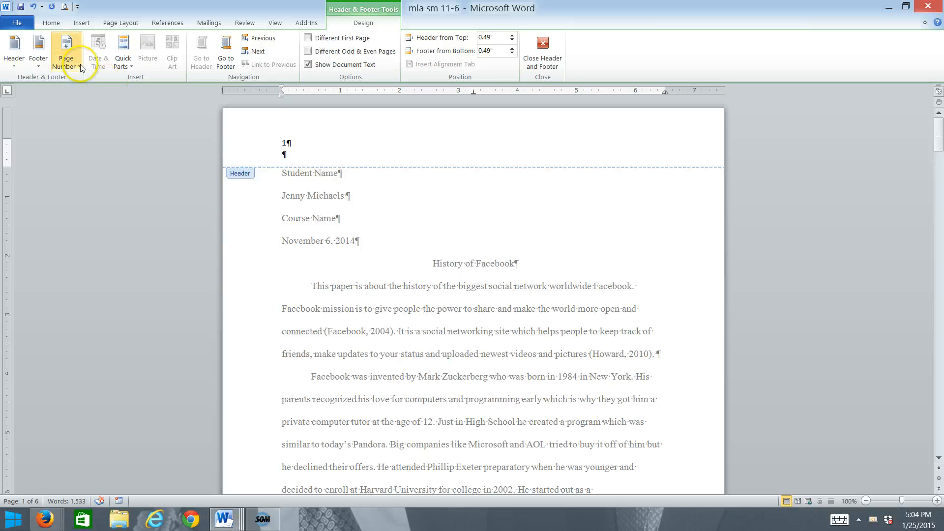
left_click(33, 6)
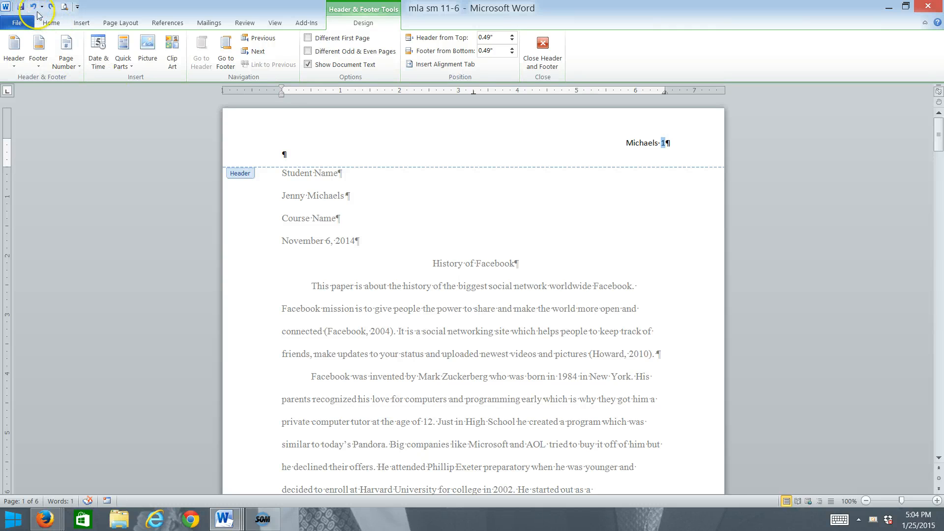
Step: Replace the selected typed number with an automatic page number in the Plain Number style at the current position
left_click(66, 65)
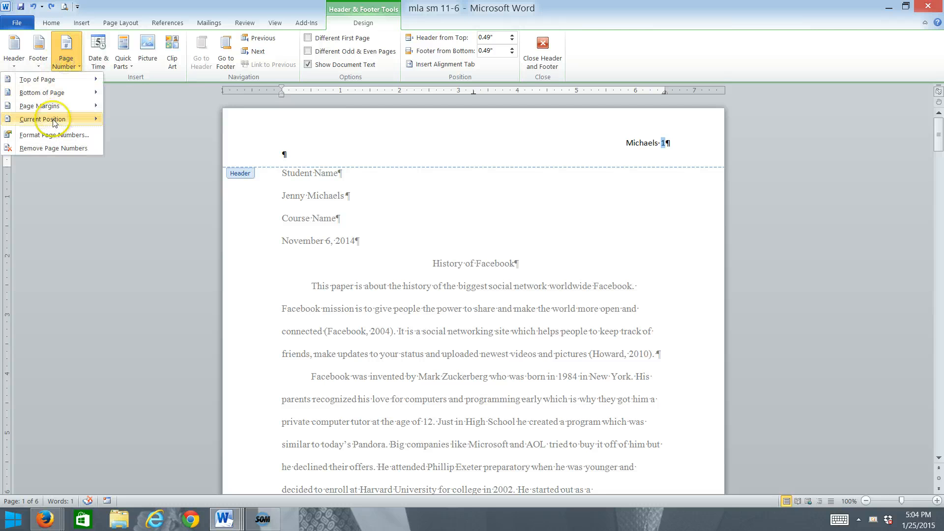
mouse_move(54, 122)
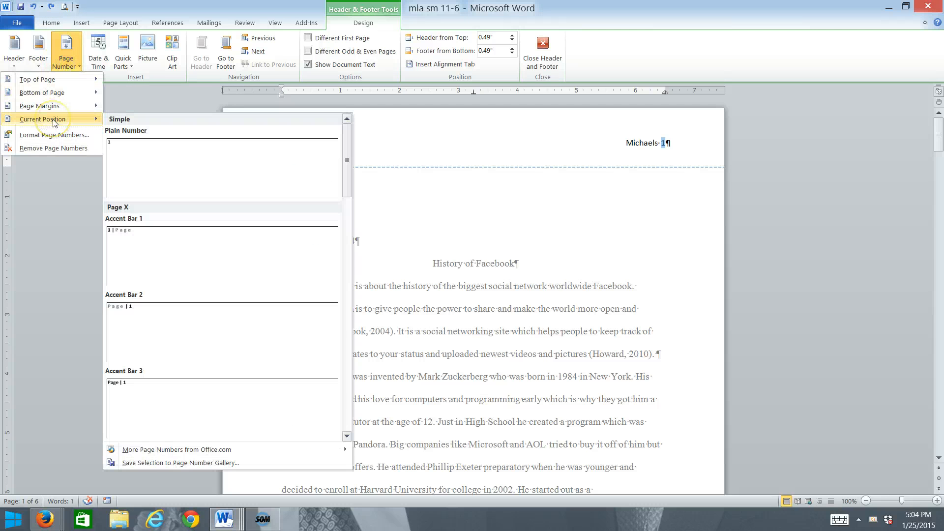
left_click(149, 150)
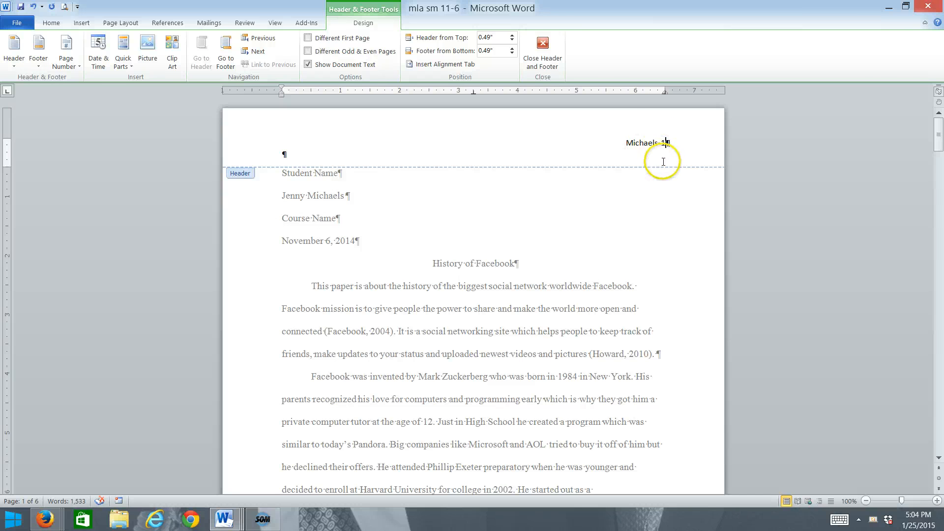
Step: Close the header and check the automatic page numbering in the headers of pages 2 and 3
left_click(542, 52)
scroll(579, 290, "down", 10)
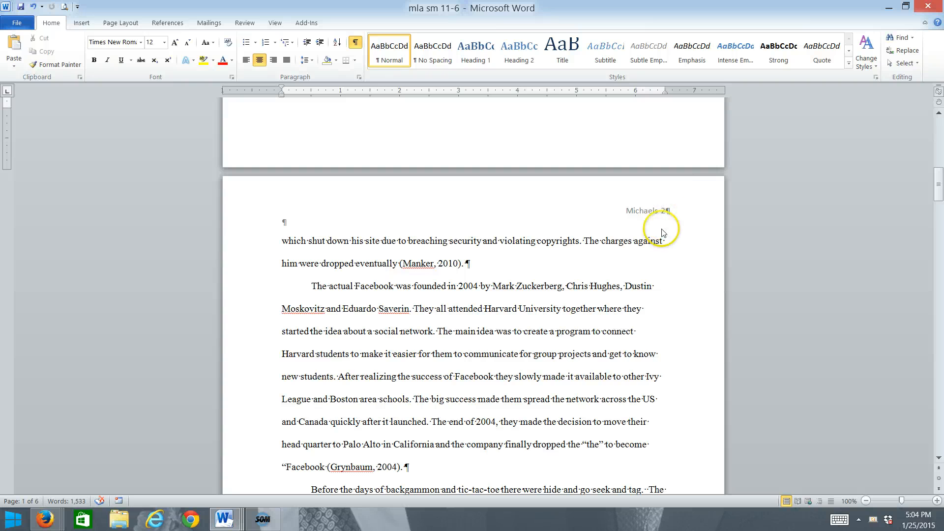
scroll(651, 293, "down", 9)
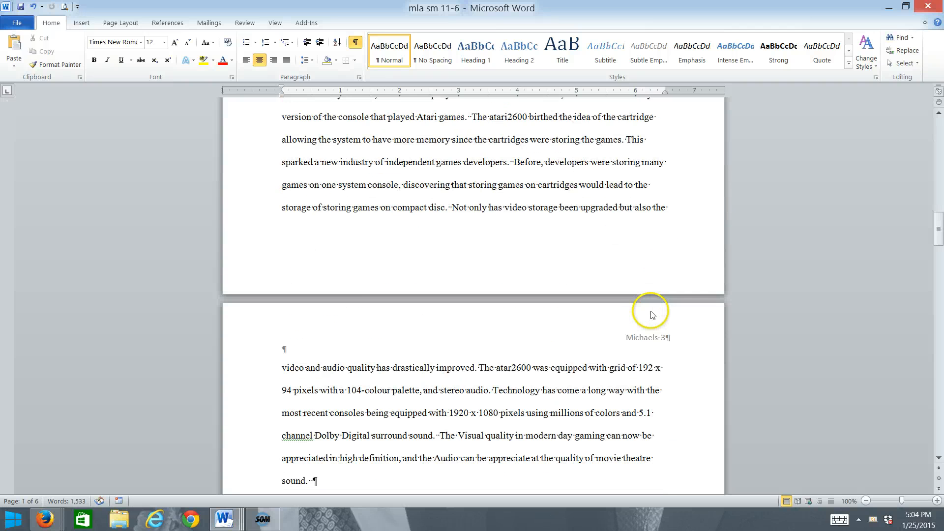
scroll(653, 308, "up", 6)
left_click(651, 296)
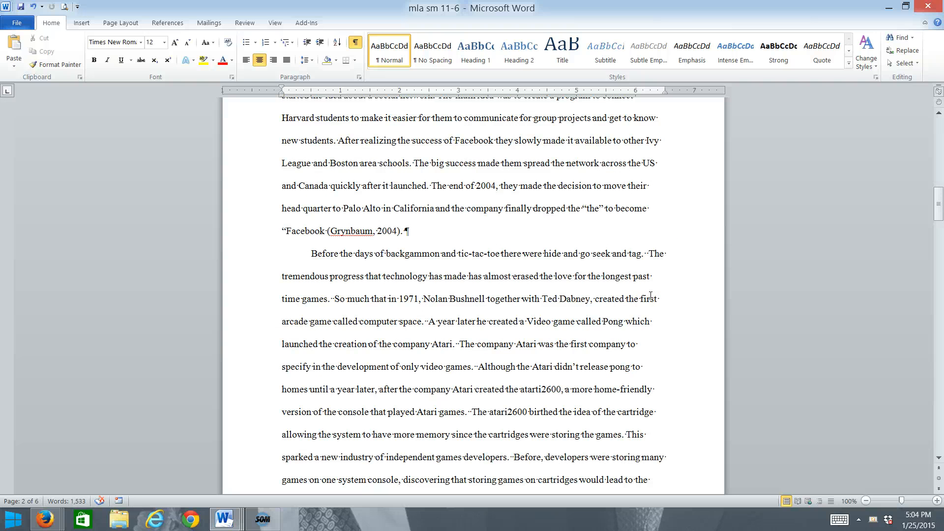
left_click(637, 284)
scroll(582, 269, "up", 5)
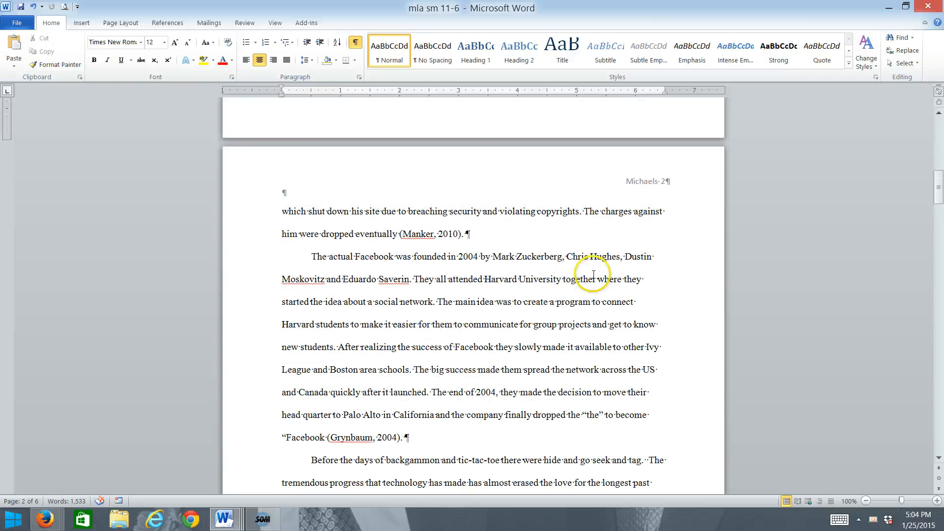
Step: Left-align the header line on page 2 and tab the page number over to the centre tab stop
double_click(484, 167)
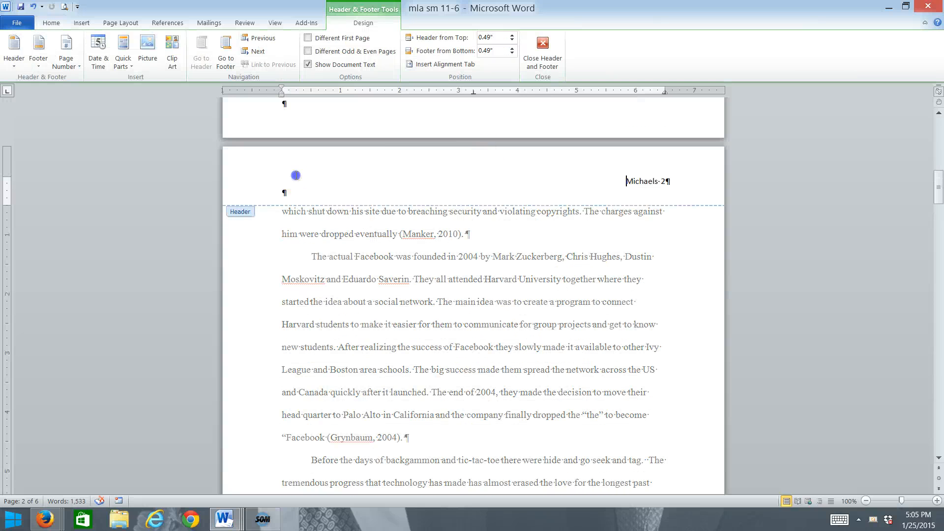
left_click(52, 23)
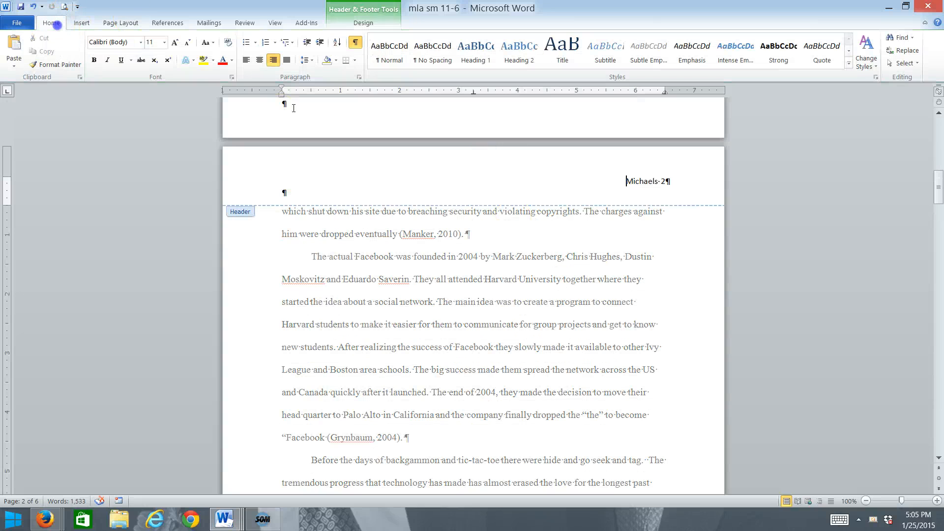
left_click(246, 60)
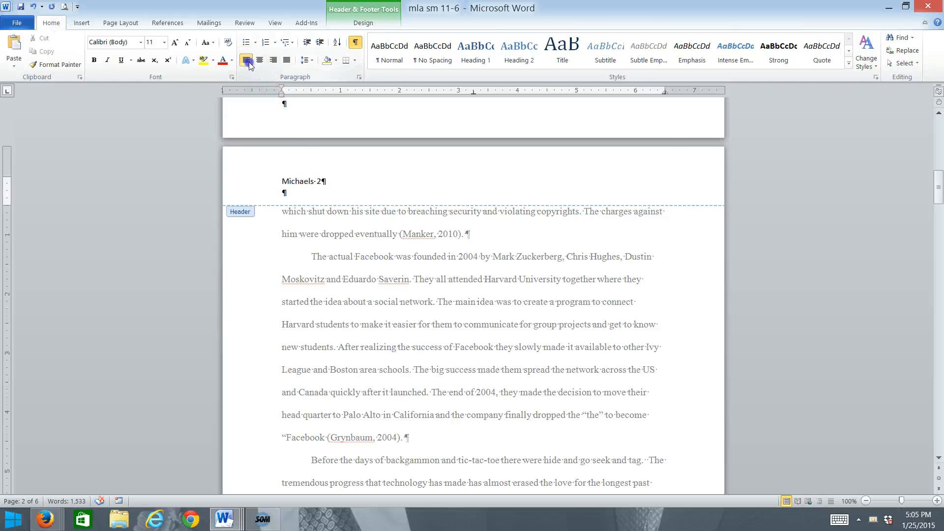
double_click(318, 181)
Step: Insert the date as January 25, 2015 at the header's centre and tab the page number to the right edge
left_click(362, 23)
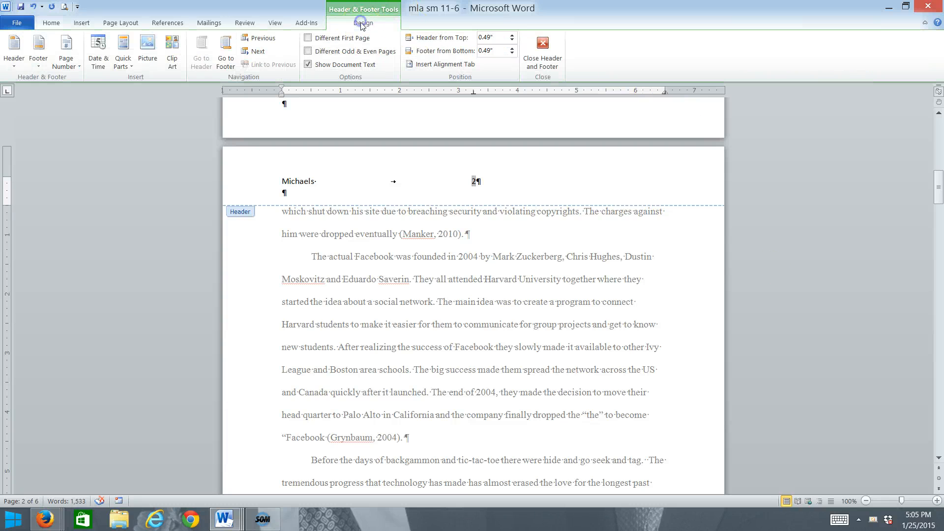
left_click(98, 49)
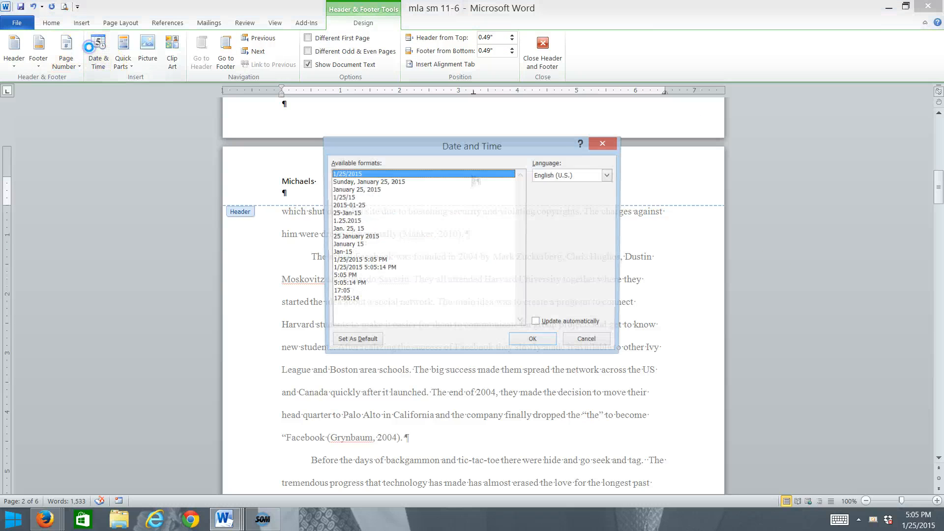
left_click(349, 238)
left_click(349, 189)
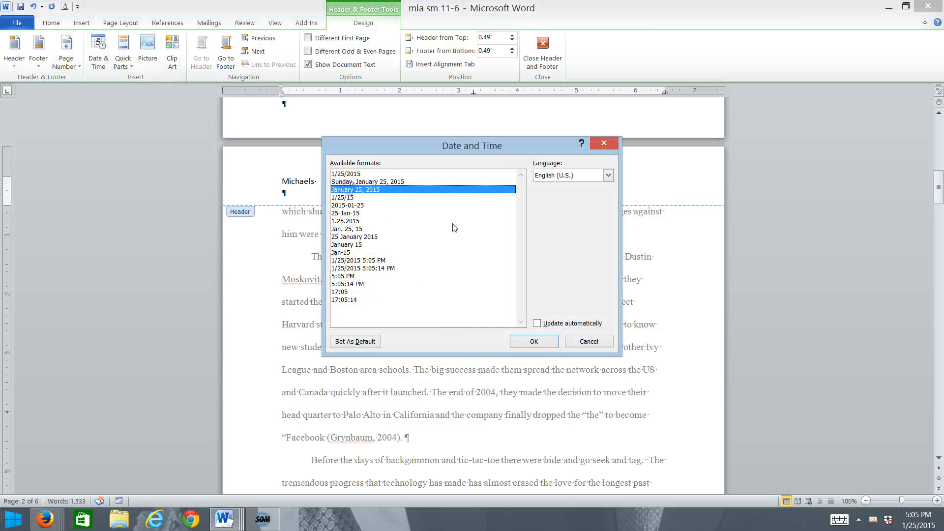
left_click(525, 342)
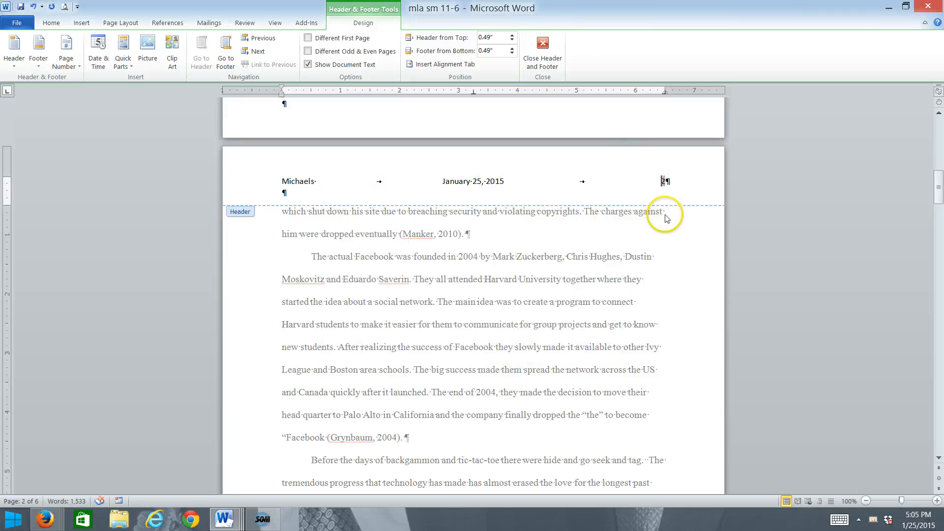
Step: Add the word Page before the page number in the header, and close the header
left_click(660, 181)
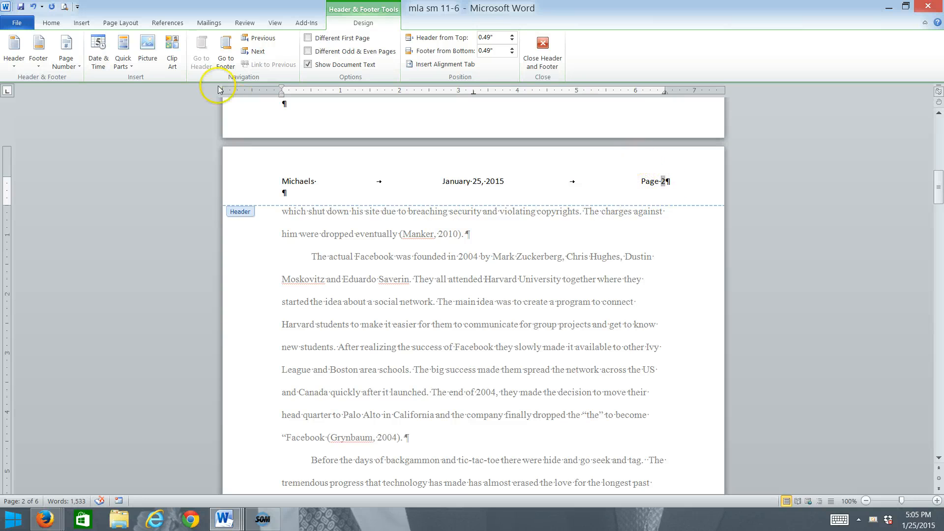
left_click(92, 47)
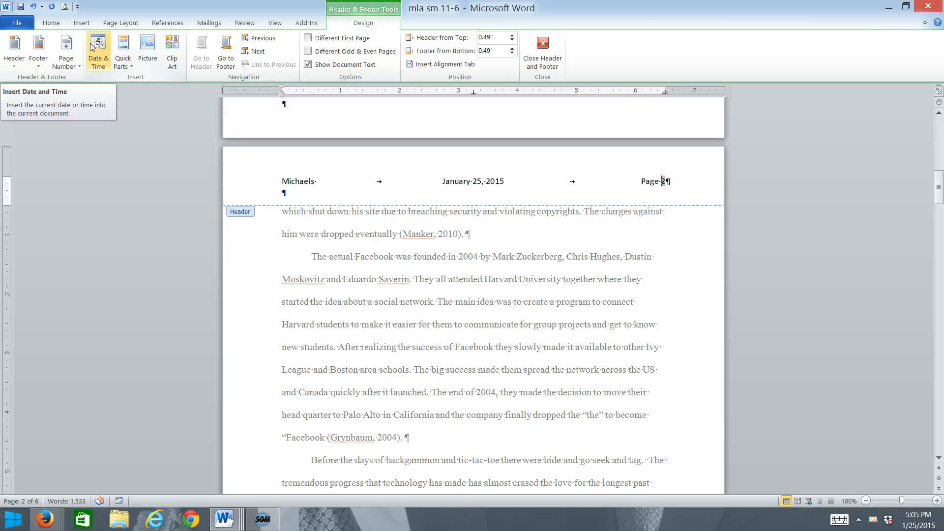
left_click(316, 120)
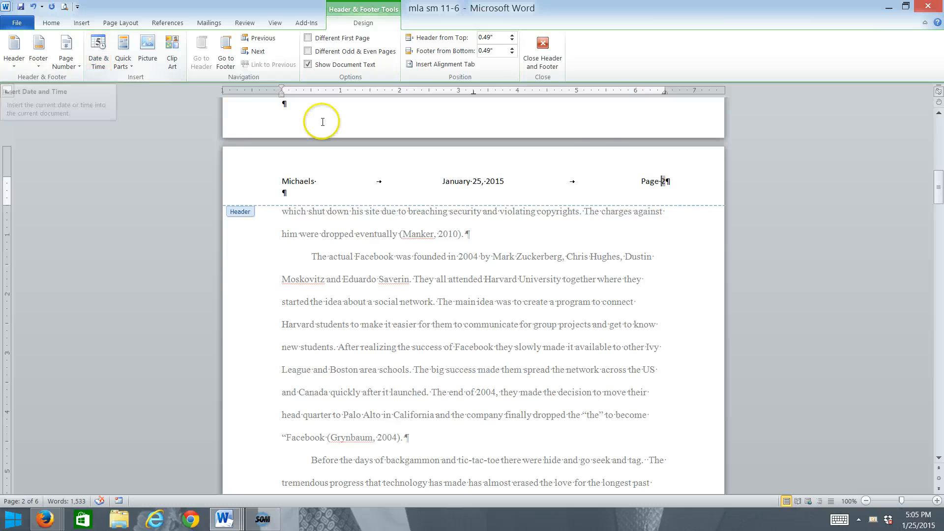
left_click(541, 52)
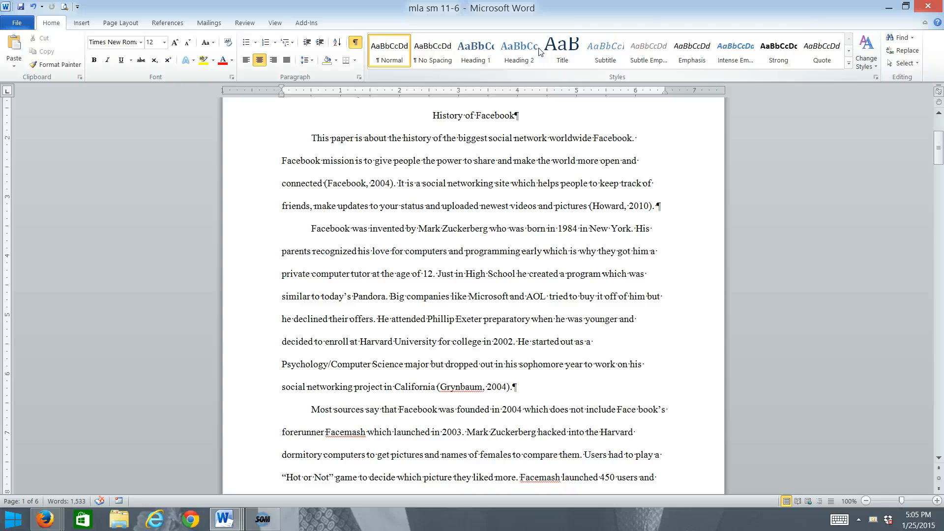
Step: Delete the empty paragraph between the Work Cited heading and the first citation on the last page
key("ctrl+End")
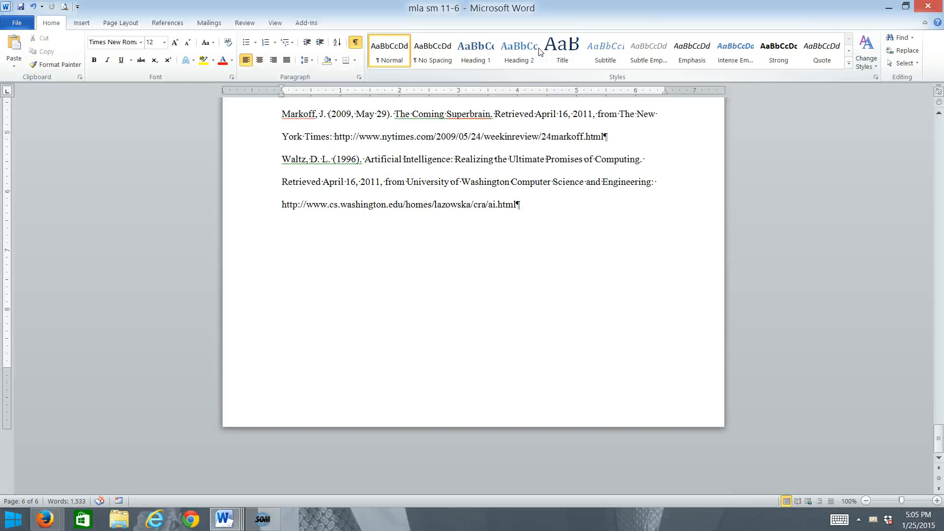
left_click(564, 212)
scroll(592, 252, "up", 3)
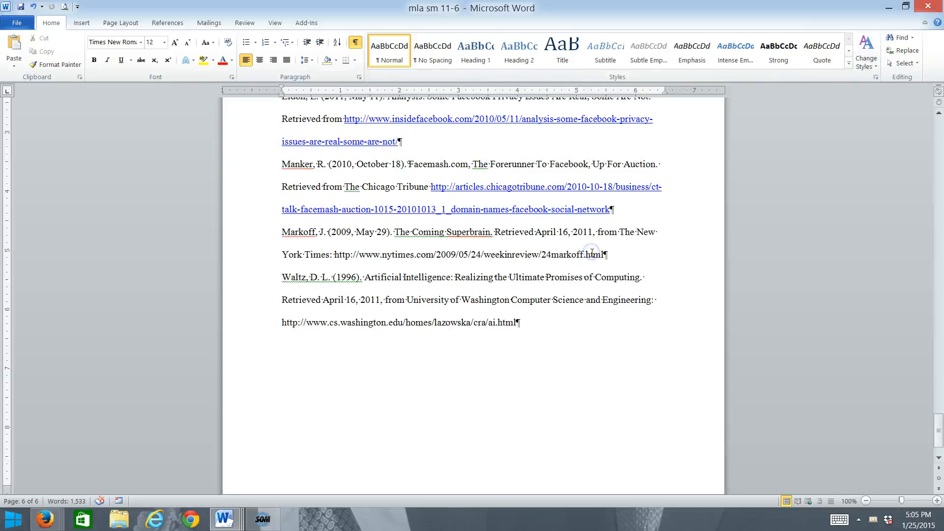
scroll(591, 251, "up", 9)
scroll(590, 250, "down", 4)
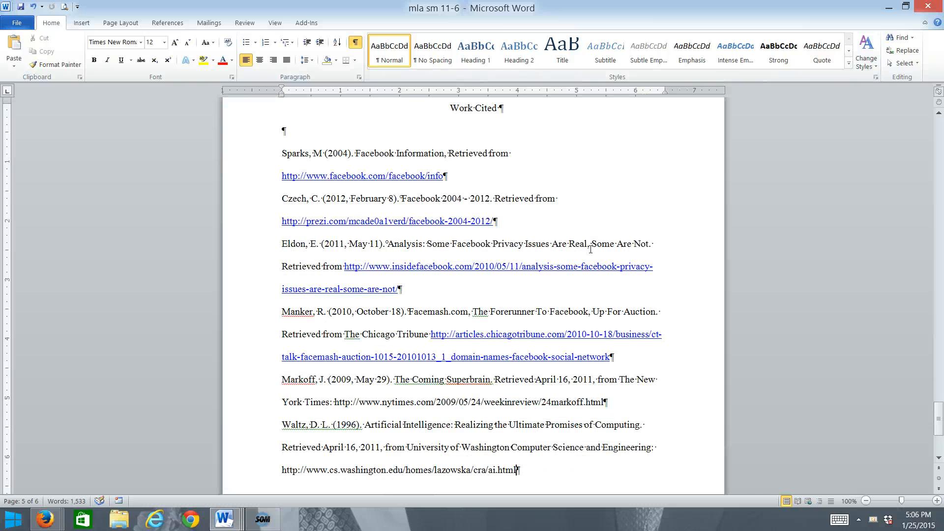
left_click(594, 243)
scroll(594, 243, "down", 1)
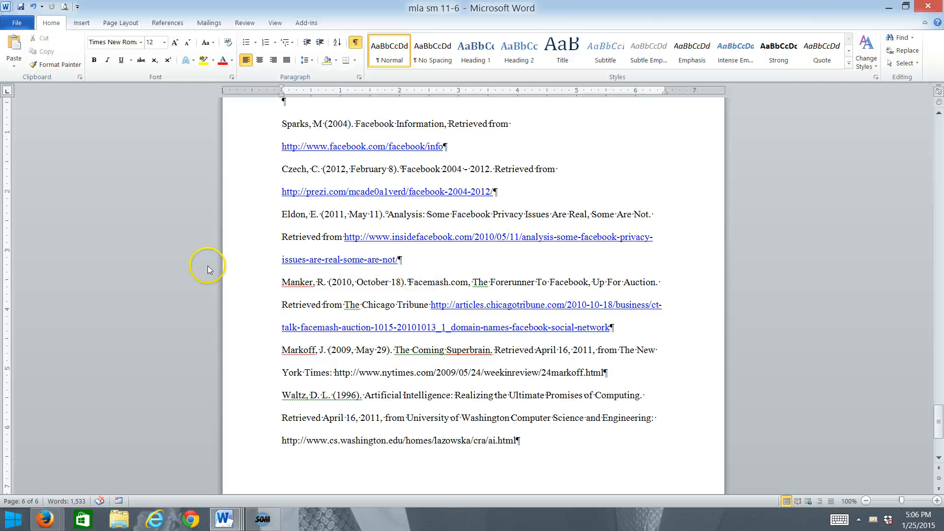
scroll(358, 222, "up", 1)
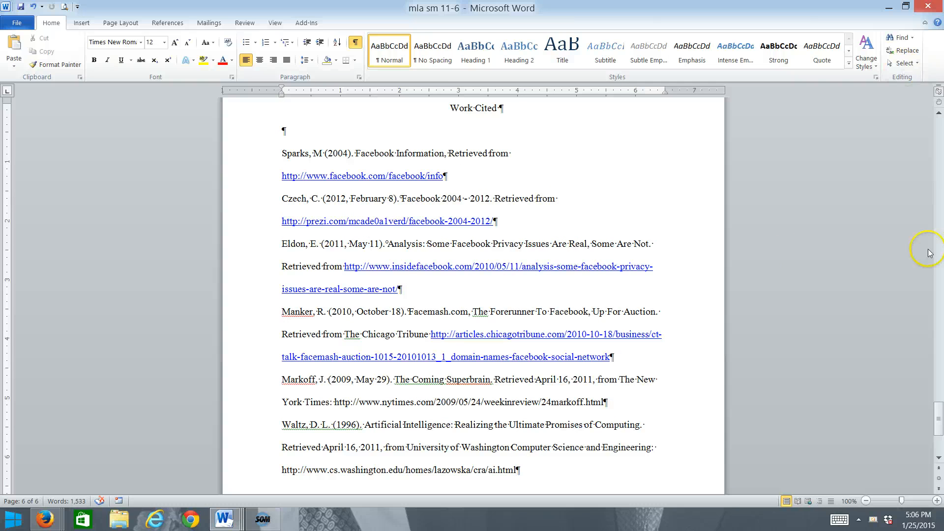
left_click(359, 128)
key("Delete")
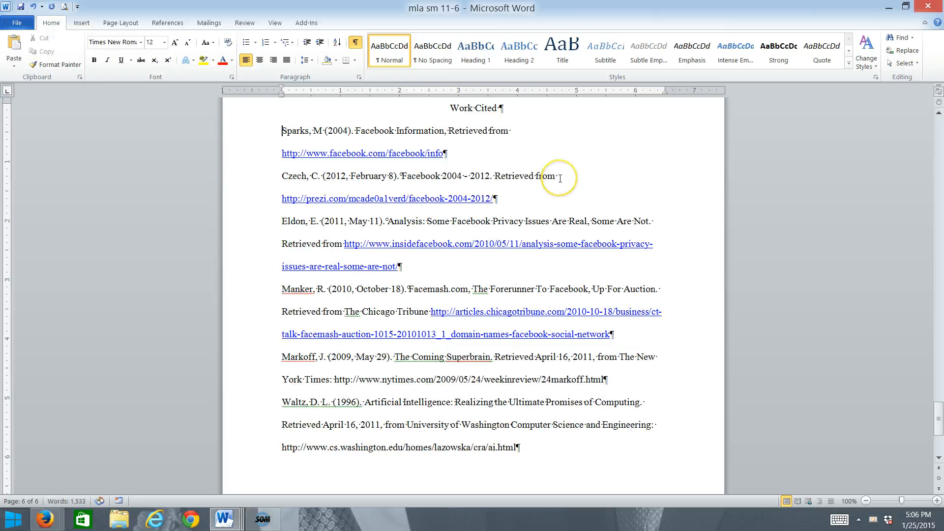
Step: Apply a 0.5" hanging indent to all the citations under the Work Cited heading
scroll(559, 178, "up", 3)
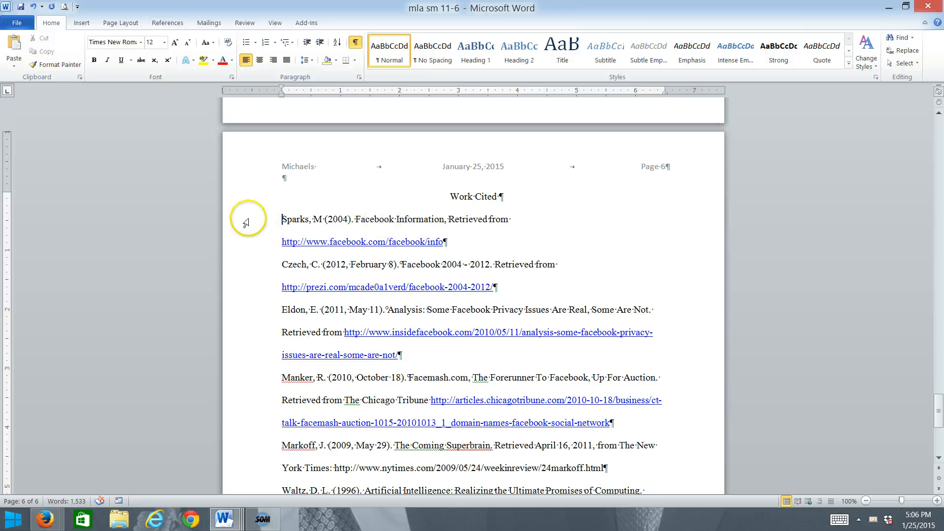
left_click_drag(246, 216, 285, 386)
left_click_drag(561, 388, 562, 386)
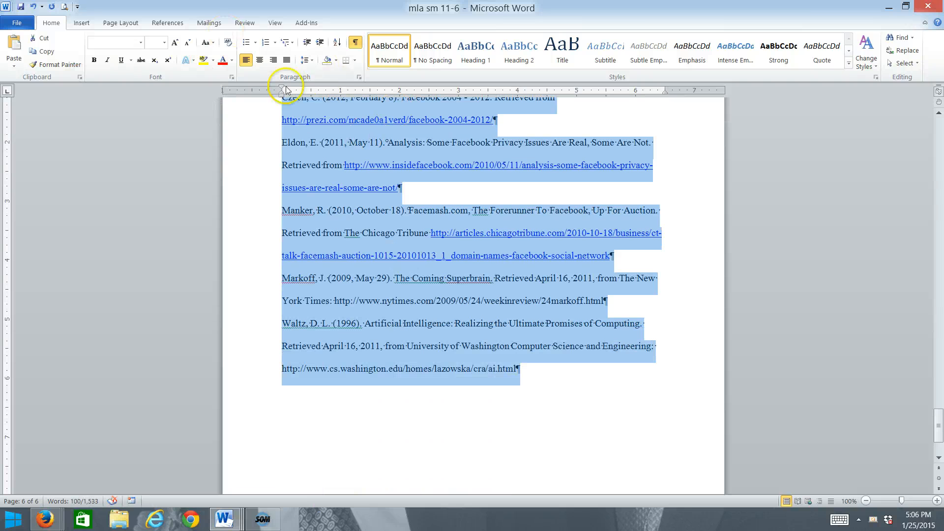
left_click(358, 78)
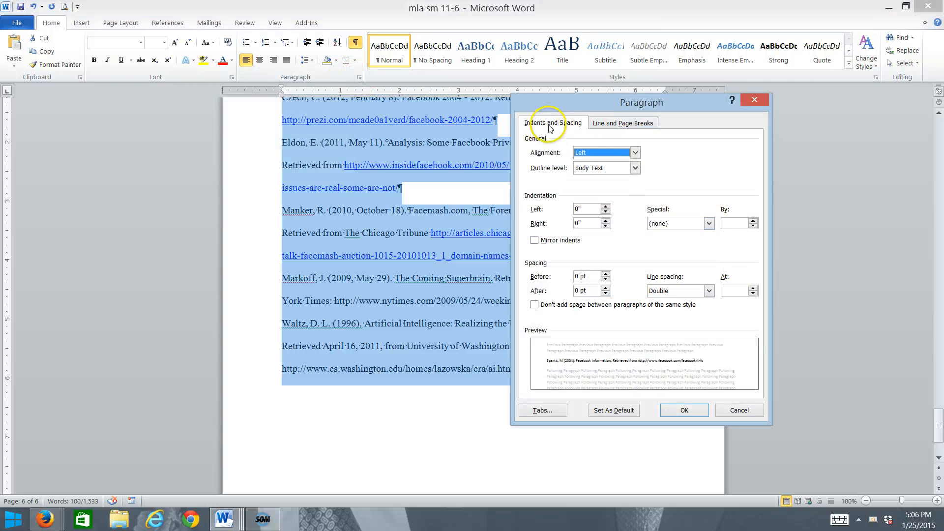
left_click(680, 224)
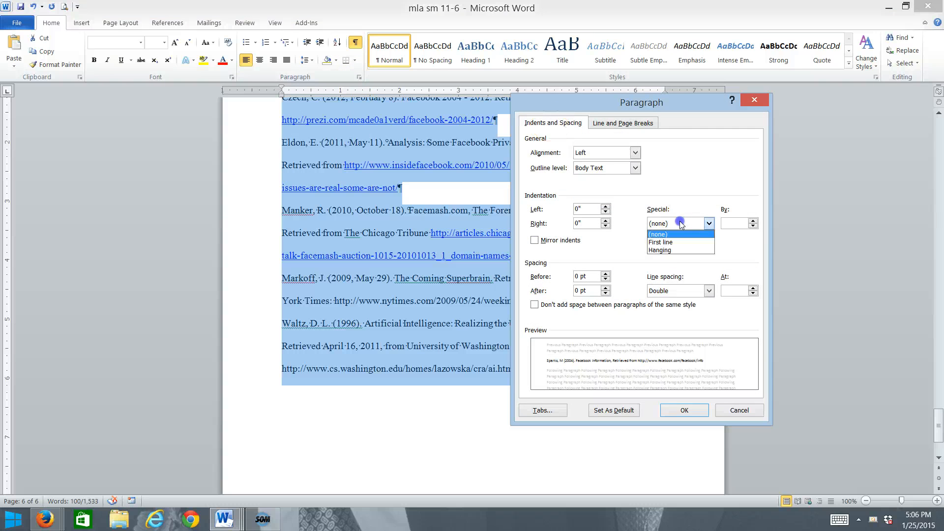
left_click(677, 251)
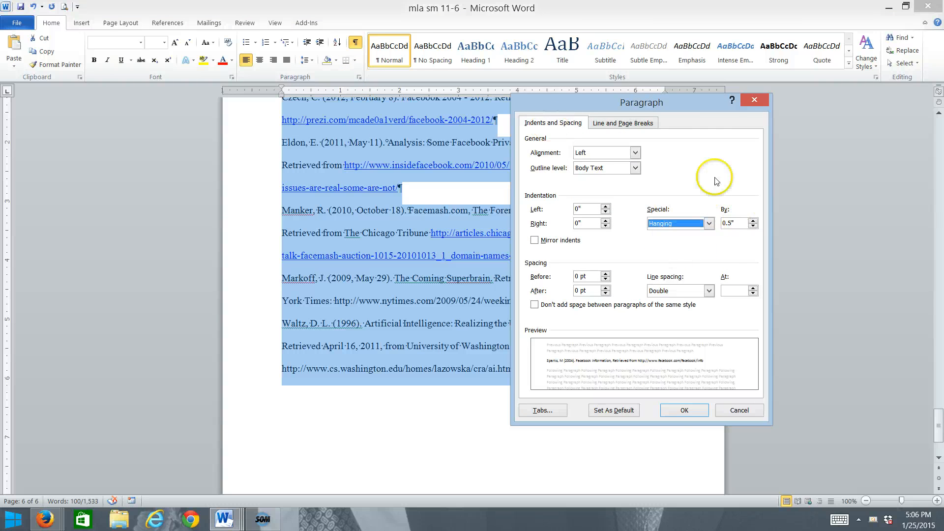
left_click(683, 410)
left_click(536, 322)
Step: Sort all the Work Cited citations by paragraph as Text in ascending order
scroll(468, 267, "up", 3)
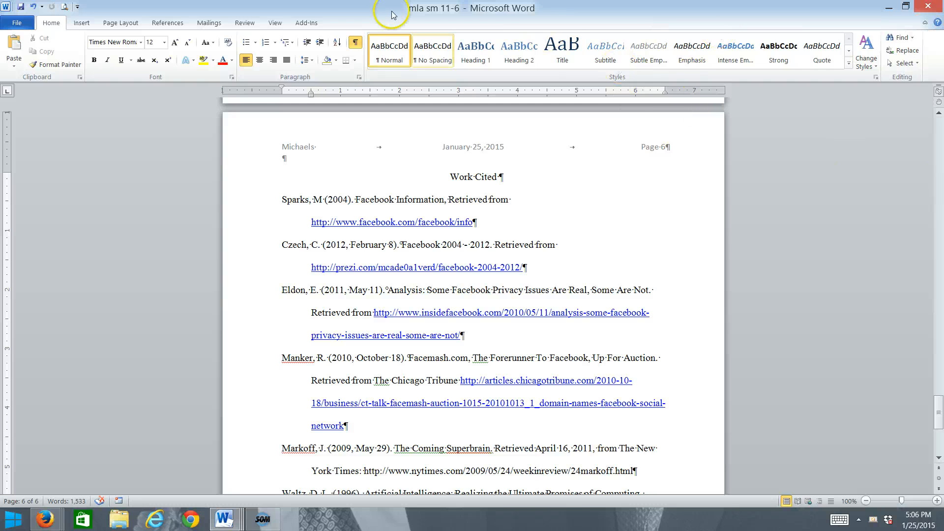
left_click_drag(249, 202, 514, 449)
left_click_drag(624, 434, 623, 433)
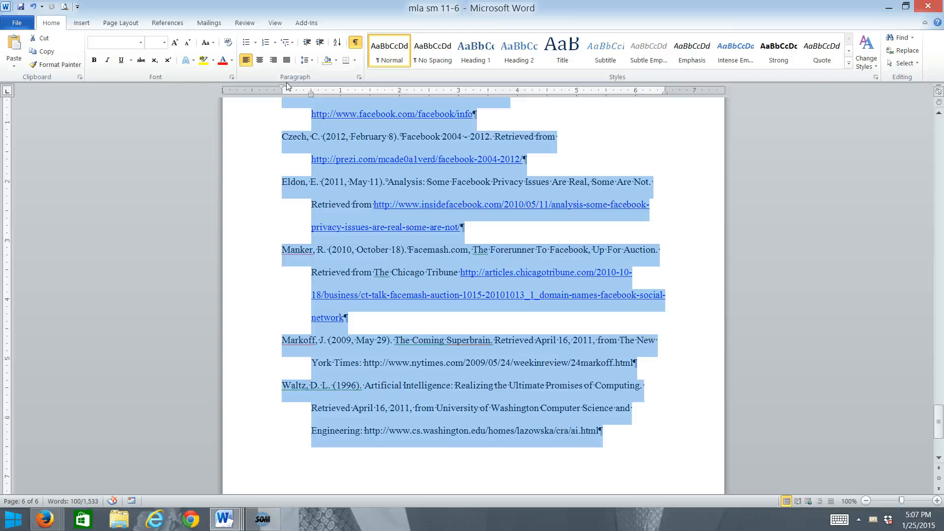
scroll(313, 206, "up", 2)
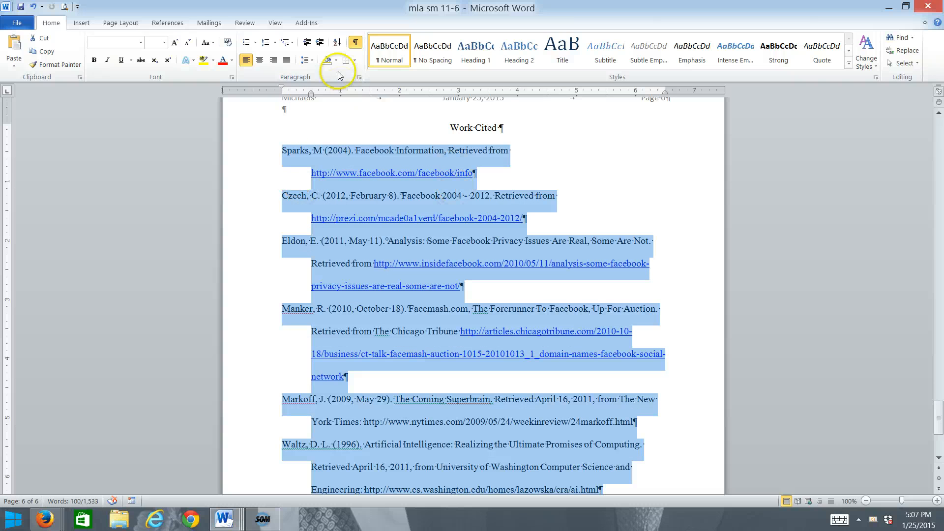
left_click(333, 44)
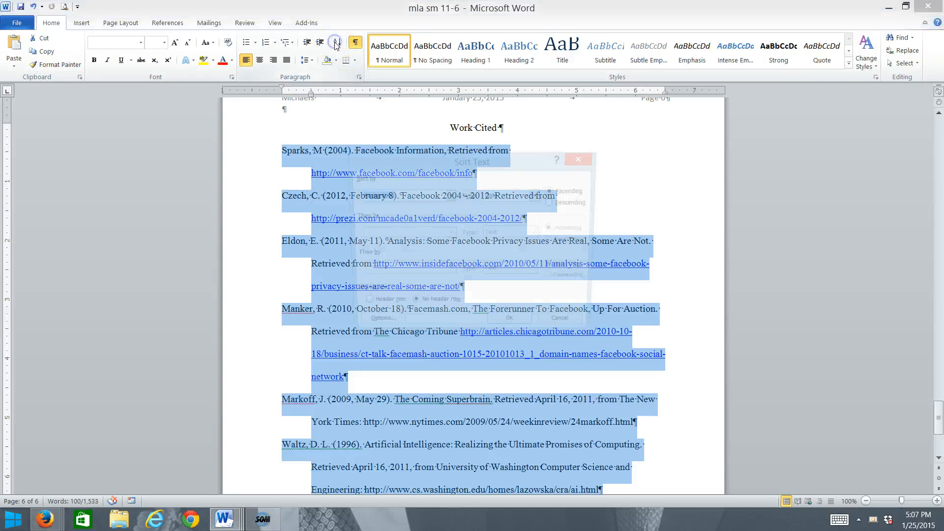
left_click(537, 194)
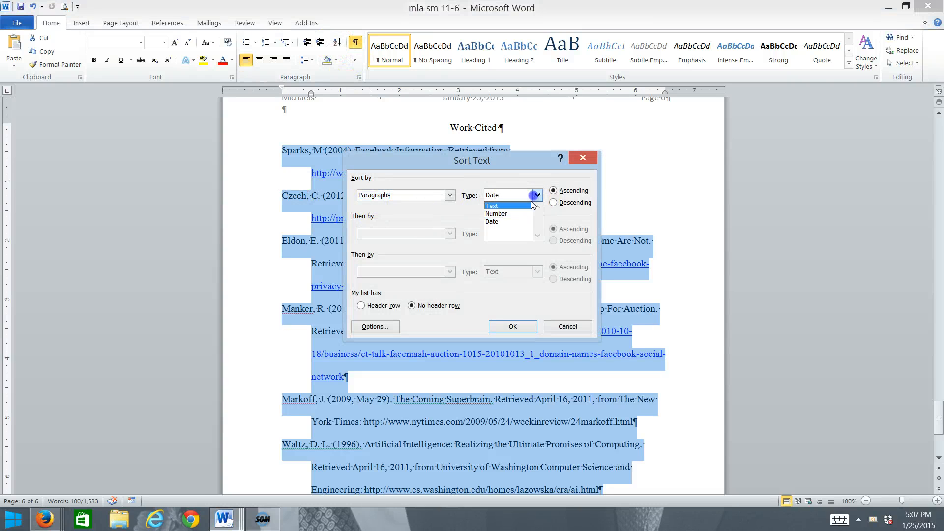
left_click(524, 205)
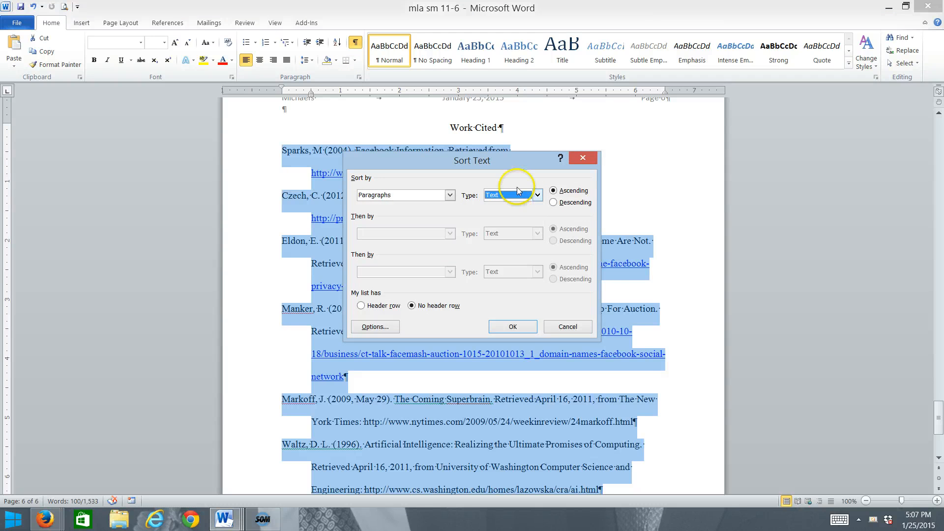
left_click(513, 327)
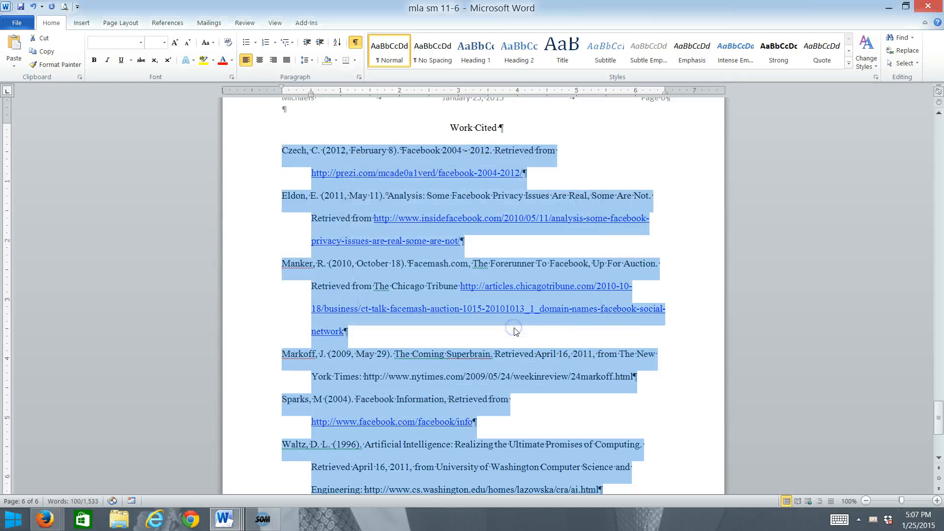
left_click(338, 242)
Step: Try to split the first citation with a paragraph break after "Retrieved from" and indent its web link on the new line
scroll(344, 235, "down", 6)
scroll(353, 233, "up", 5)
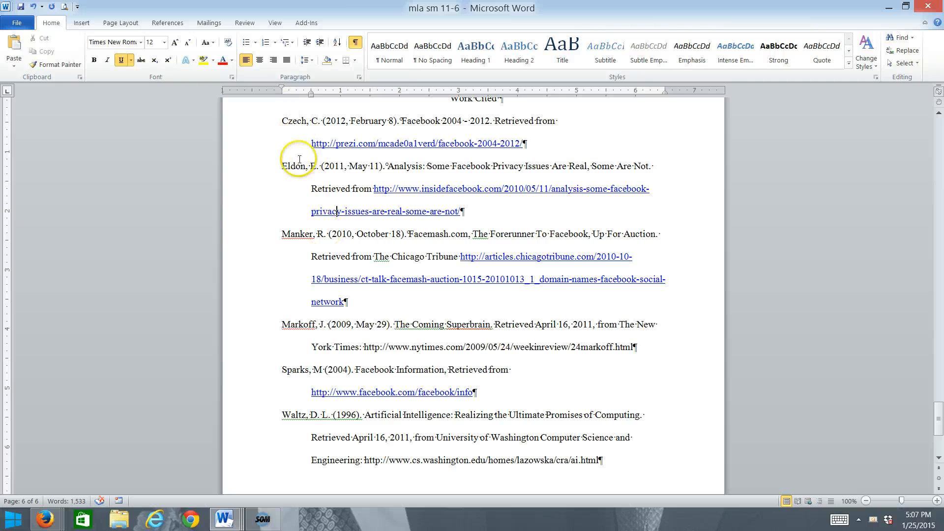
scroll(292, 158, "up", 3)
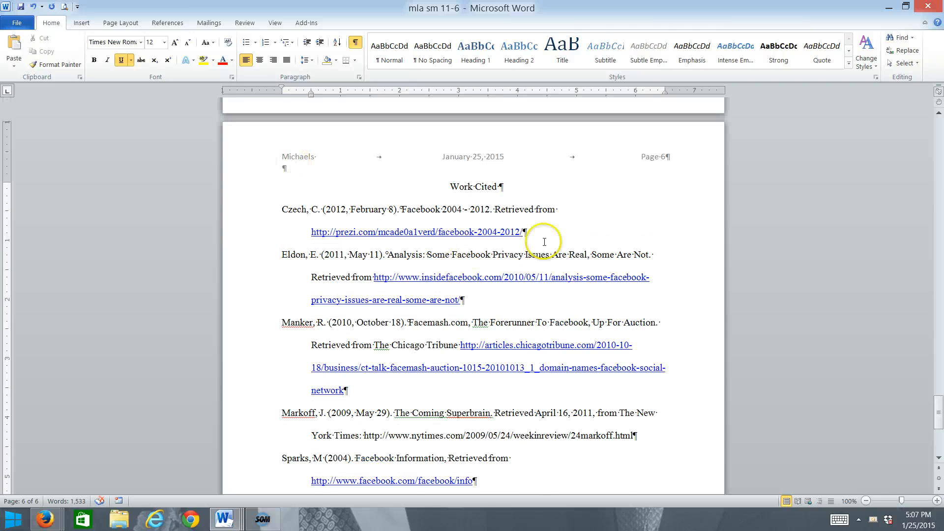
left_click(555, 210)
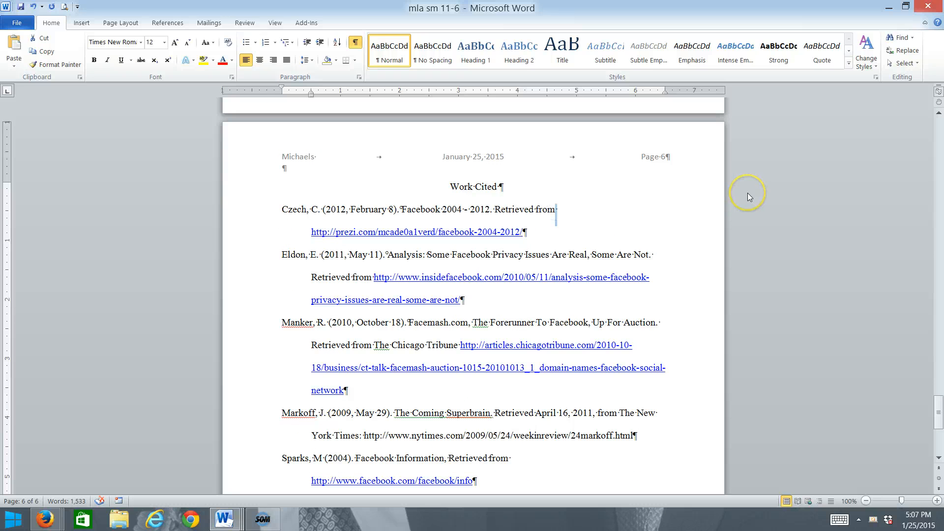
key("Return")
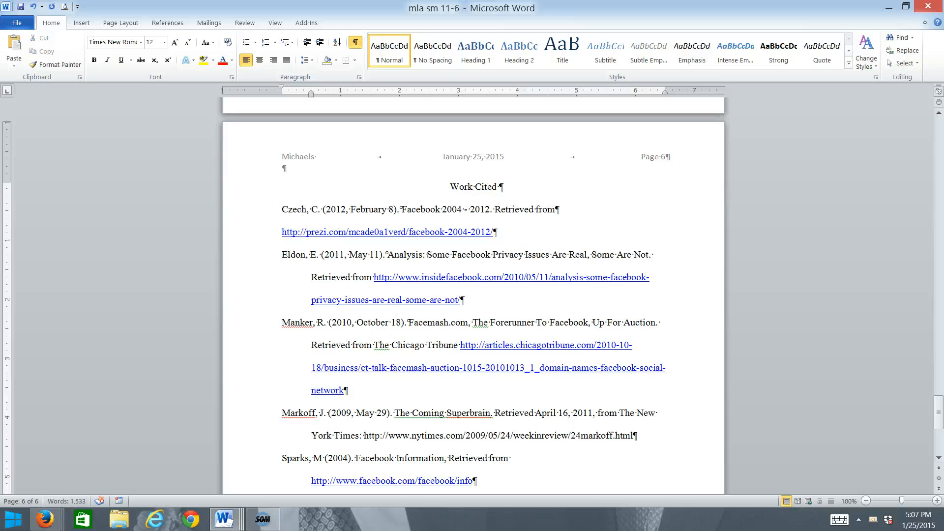
key("Tab")
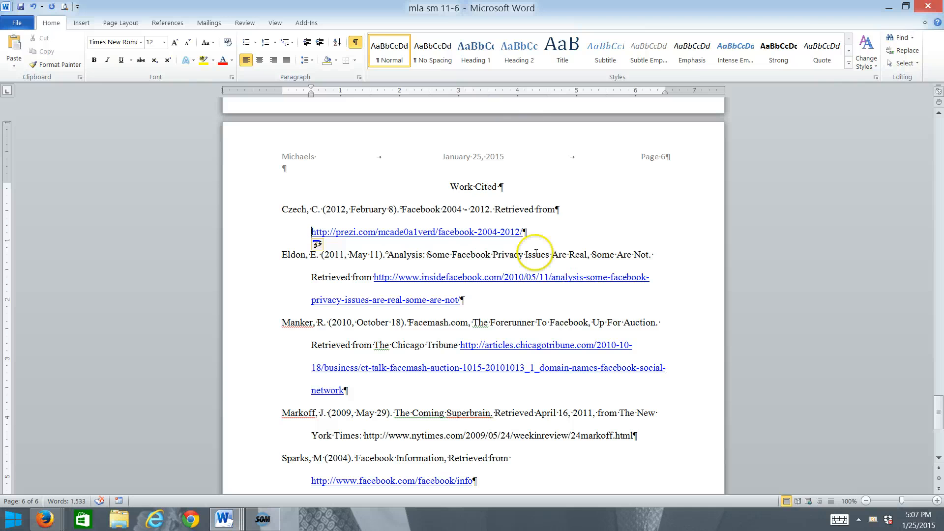
Step: Insert the quoted title "Things that you didn't know about Facebook" after the date in the first citation
left_click(399, 207)
type("\"")
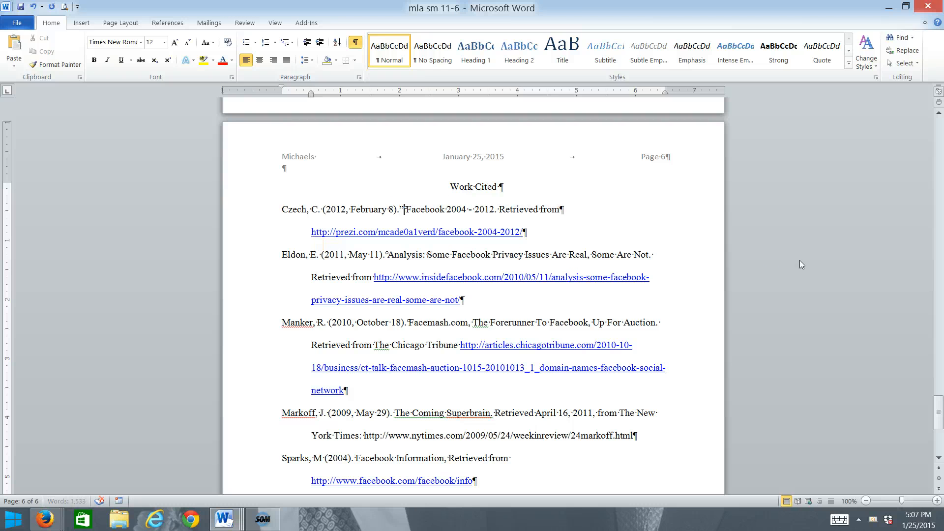
type("thin")
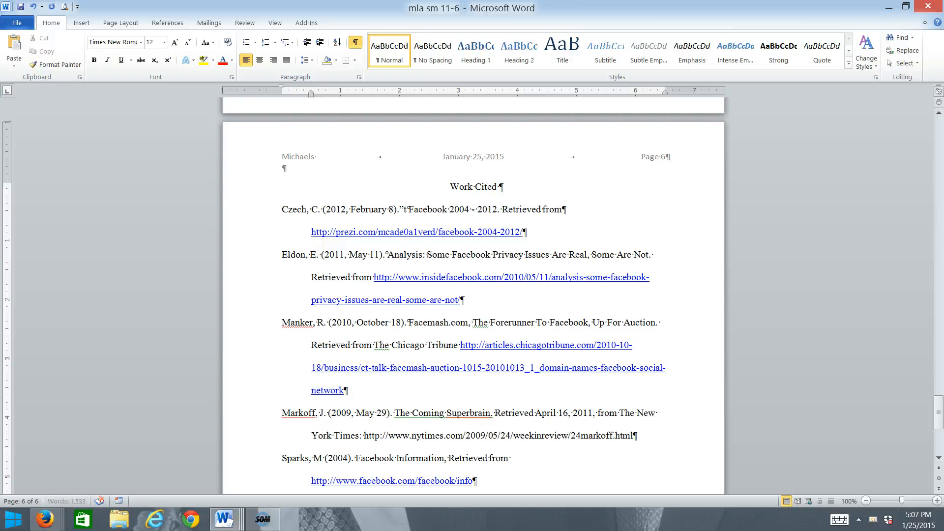
type("s th")
key("BackSpace")
key("BackSpace")
key("BackSpace")
key("BackSpace")
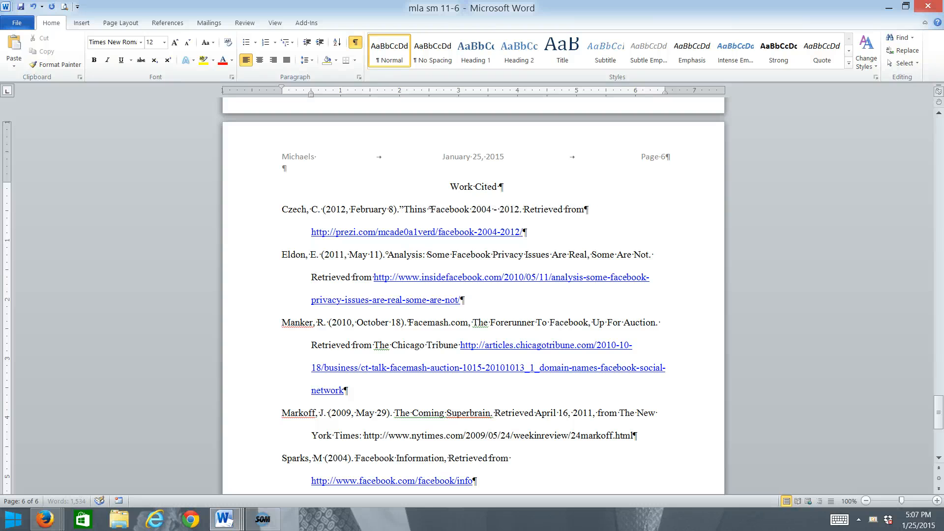
type("gs that y")
type("ou didn't know abou")
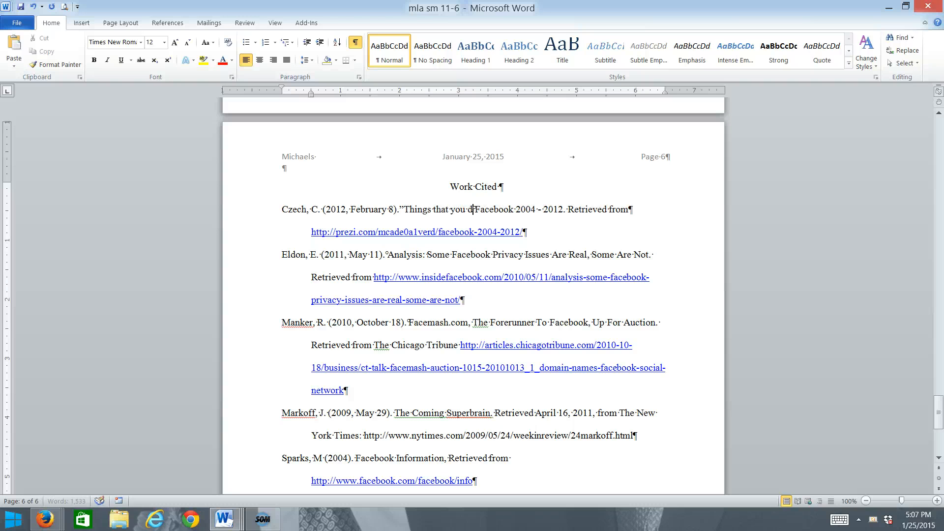
type("t Facebook")
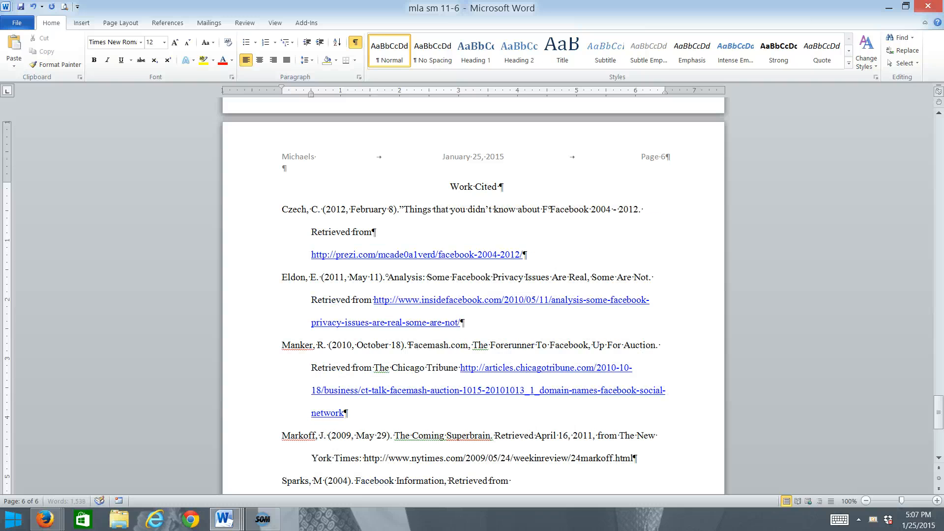
type("\"")
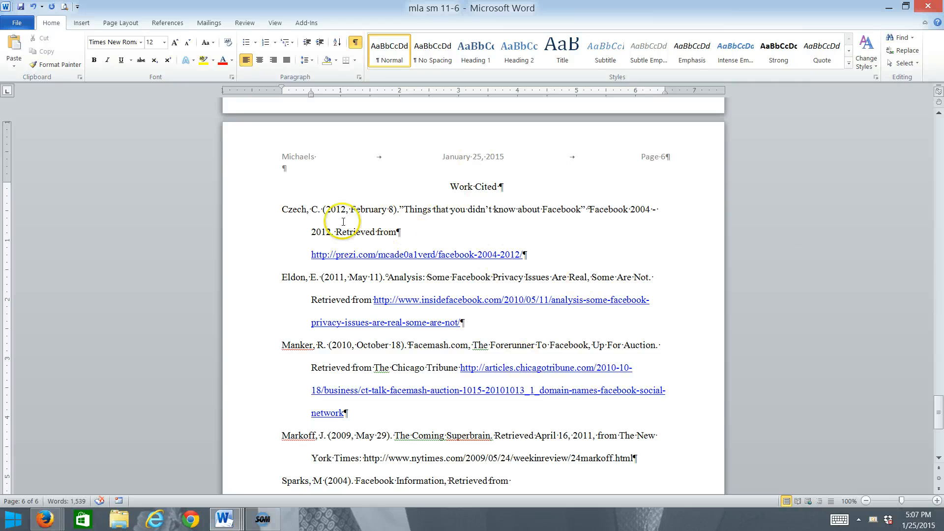
Step: Remove the paragraph break between "Retrieved from" and the web link in the first citation
left_click(415, 230)
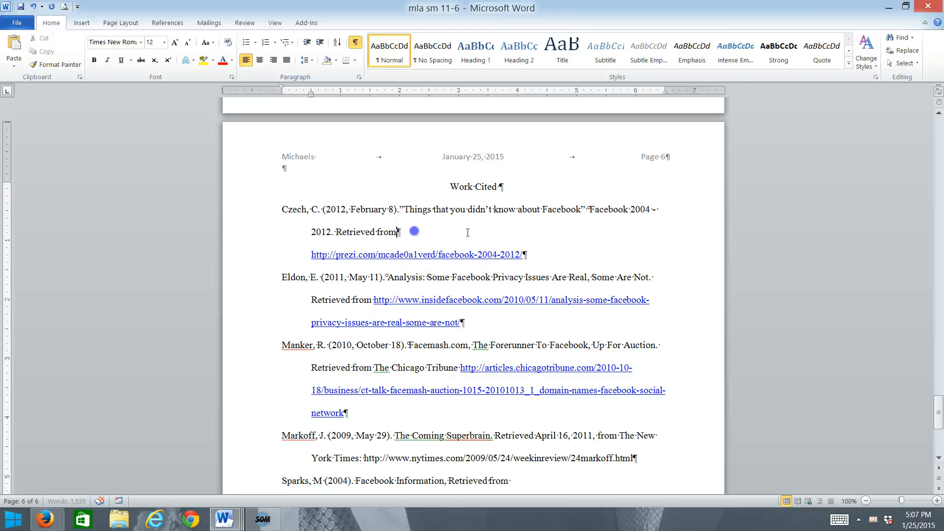
key("Delete")
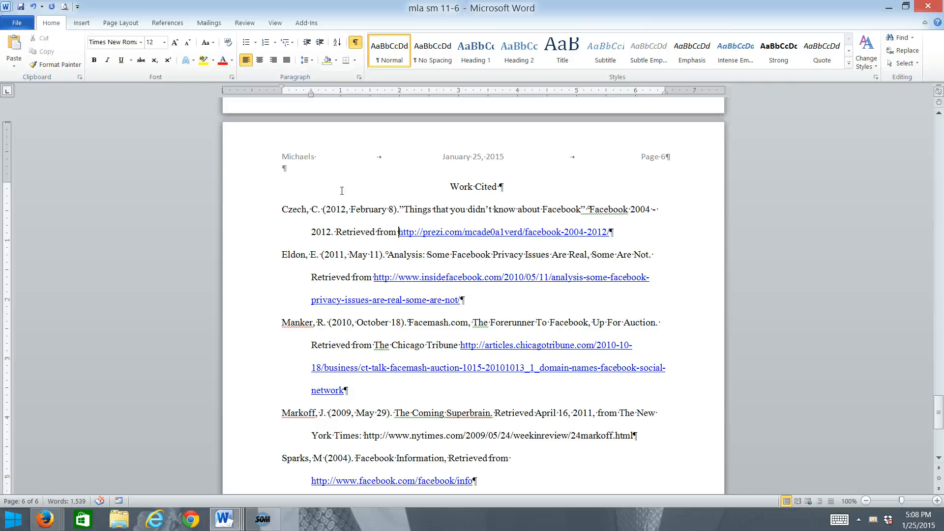
left_click(263, 518)
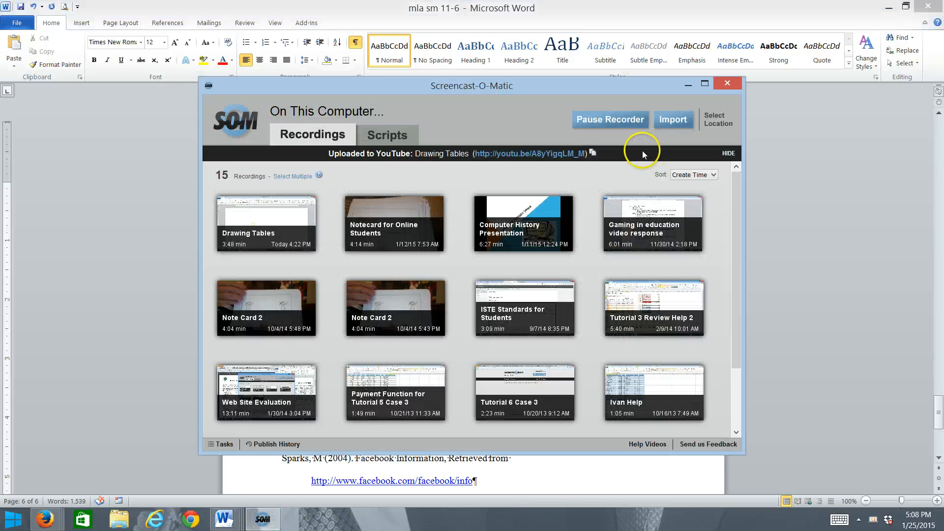